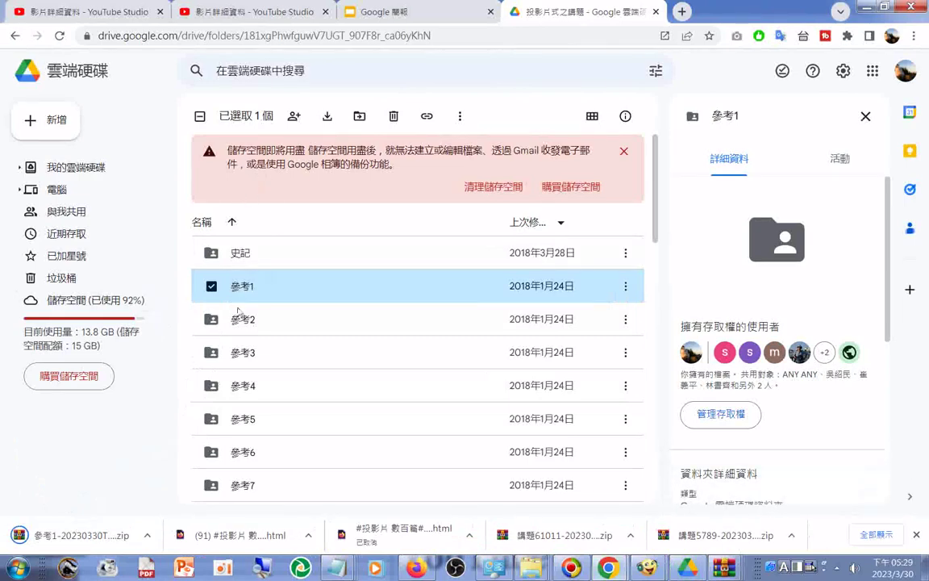
# Look through the subfolders and files of the 投影片式之講題 folder, viewing them in descending and ascending name order
pyautogui.scroll(-3, 274, 388)
pyautogui.scroll(-5, 275, 388)
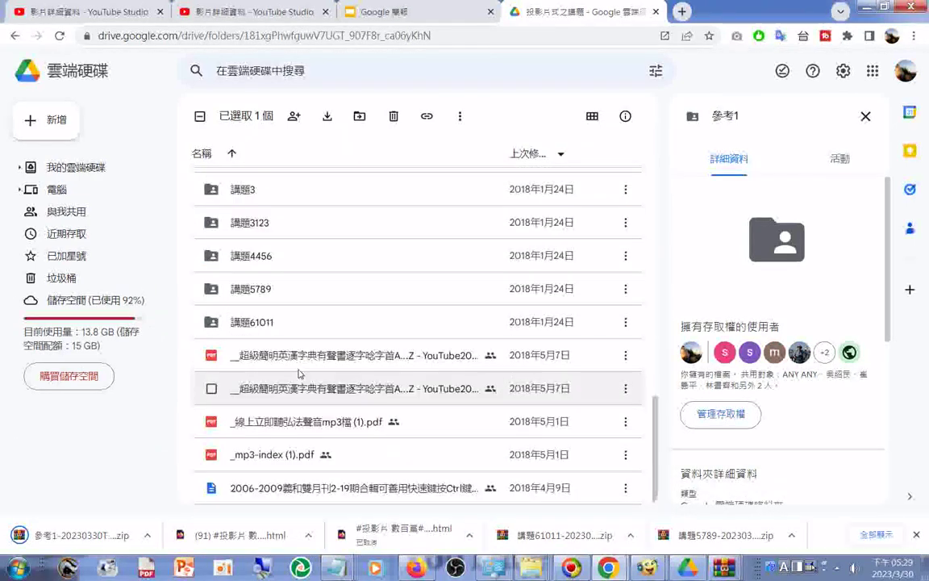
pyautogui.scroll(10, 291, 259)
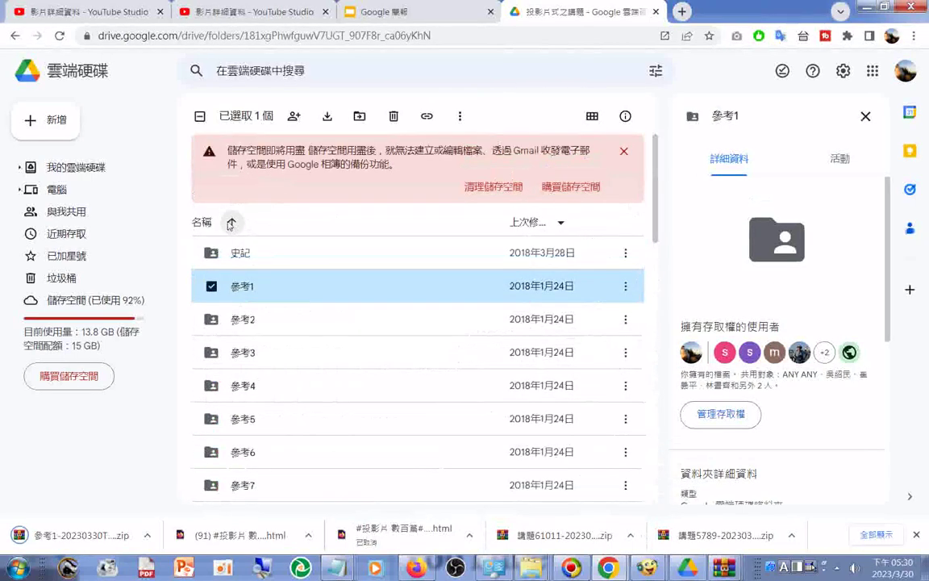
pyautogui.click(233, 224)
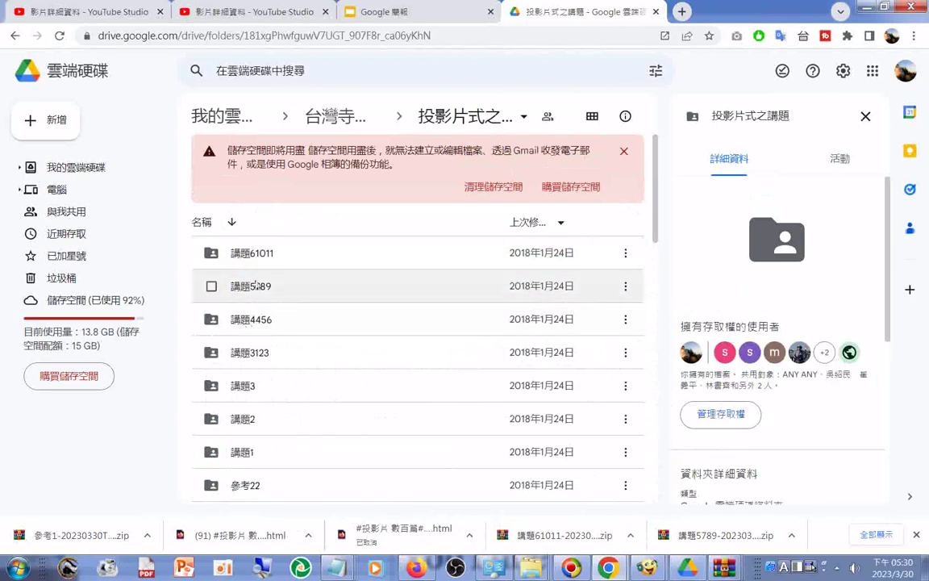
pyautogui.click(233, 223)
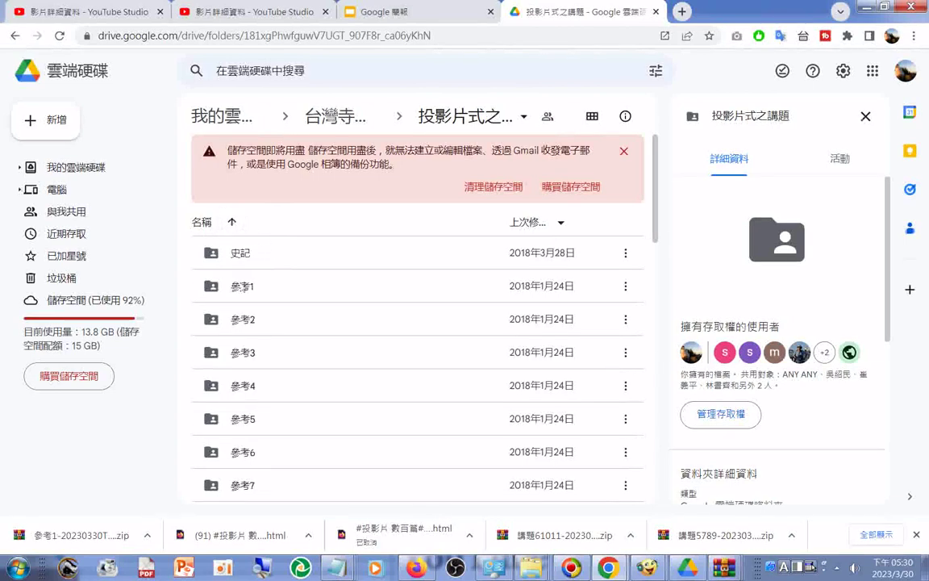
# Open the downloaded 參考1 zip archive in WinRAR, dismiss the licence reminder and enter its 參考1 folder
pyautogui.click(115, 537)
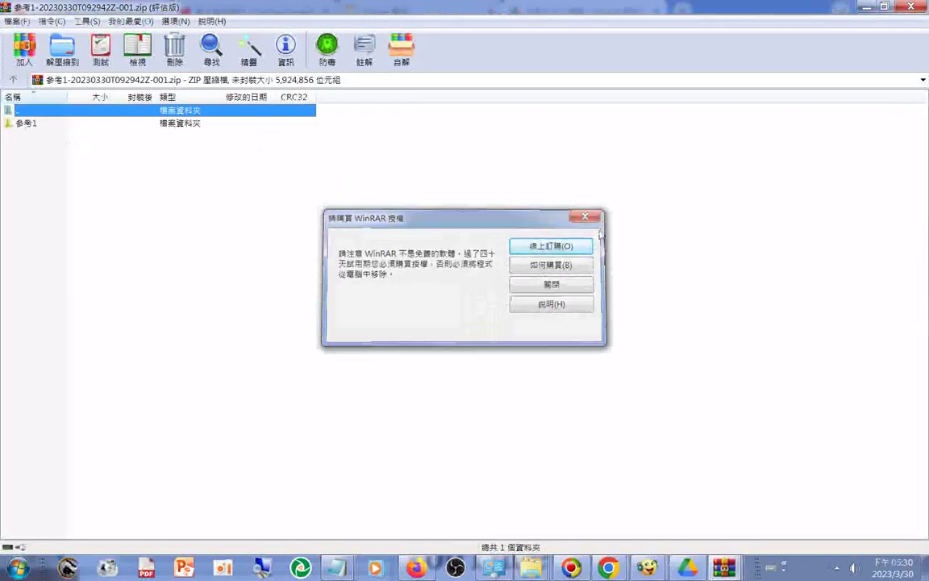
pyautogui.click(585, 216)
pyautogui.doubleClick(27, 125)
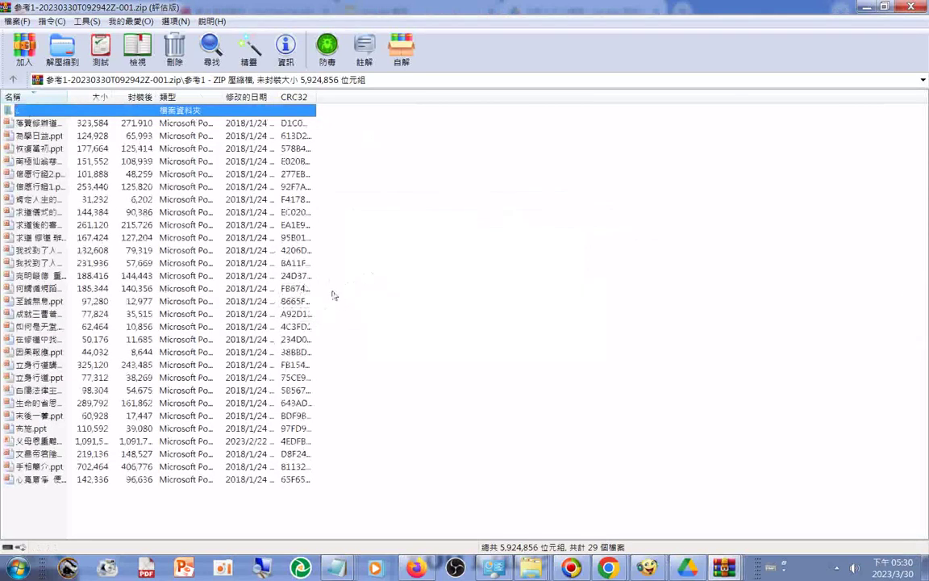
# Select all files in the archive's 參考1 folder and copy their full names to the clipboard
pyautogui.rightClick(189, 228)
pyautogui.click(212, 235)
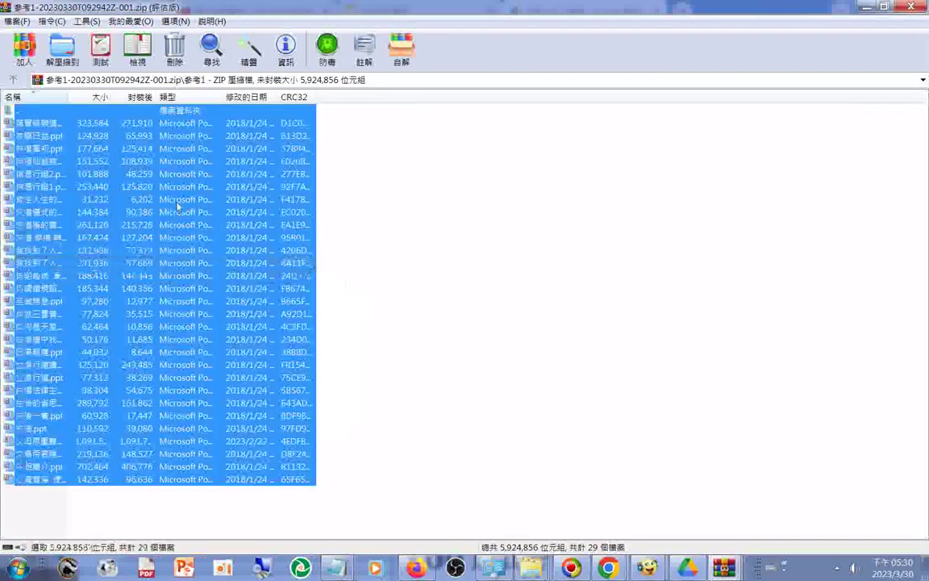
pyautogui.rightClick(192, 204)
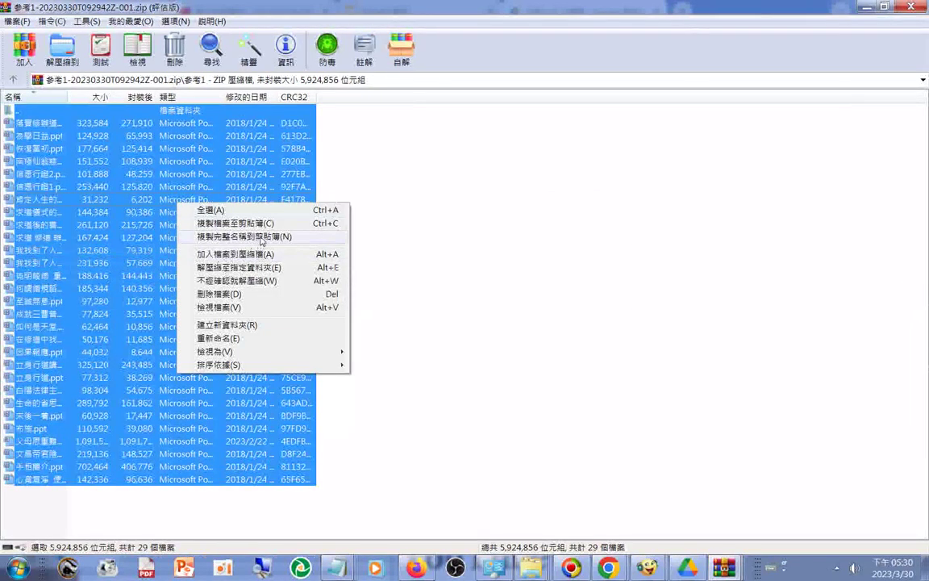
pyautogui.click(261, 237)
# Paste the copied file names into a new Notepad document and dock its window to the right half of the desktop
pyautogui.click(16, 568)
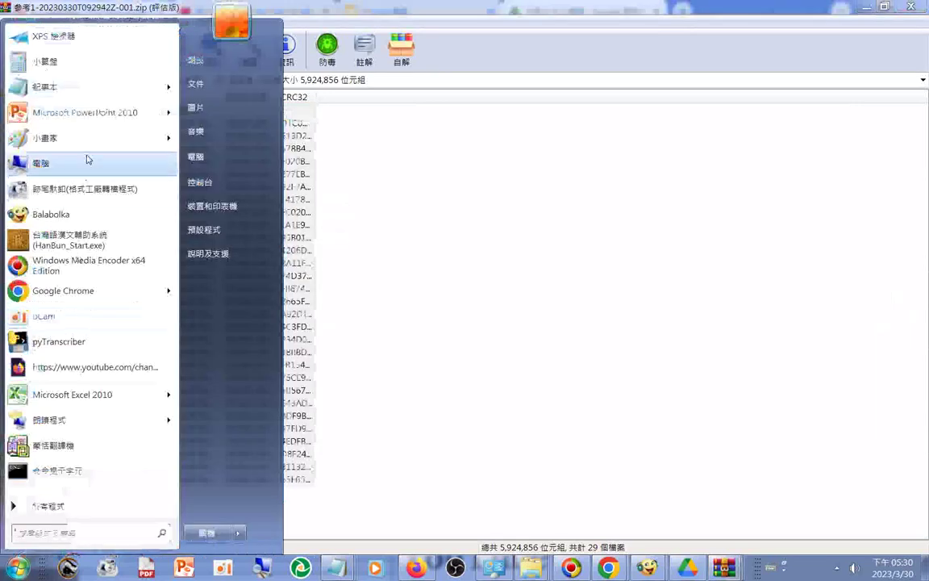
pyautogui.click(75, 88)
pyautogui.hotkey('ctrl', 'v')
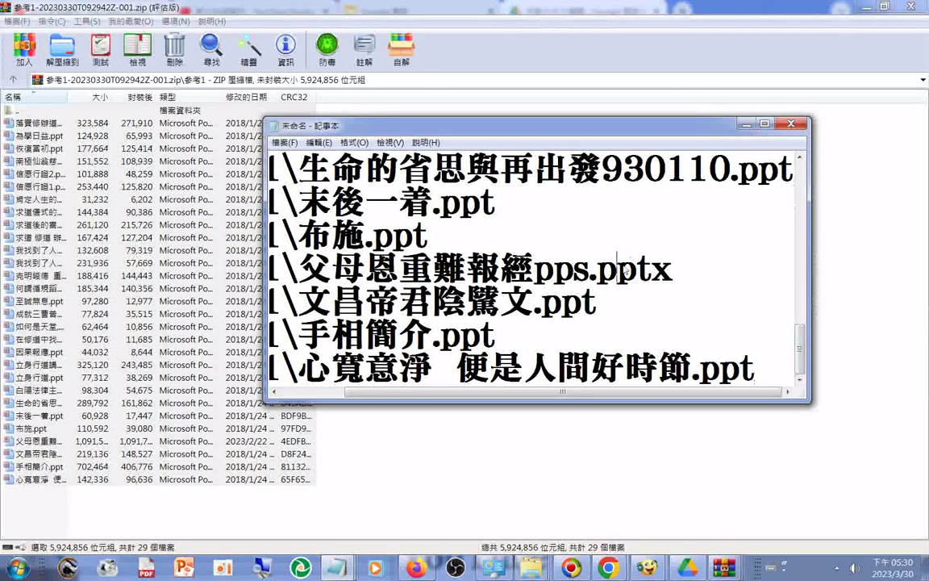
pyautogui.press('super+Right')
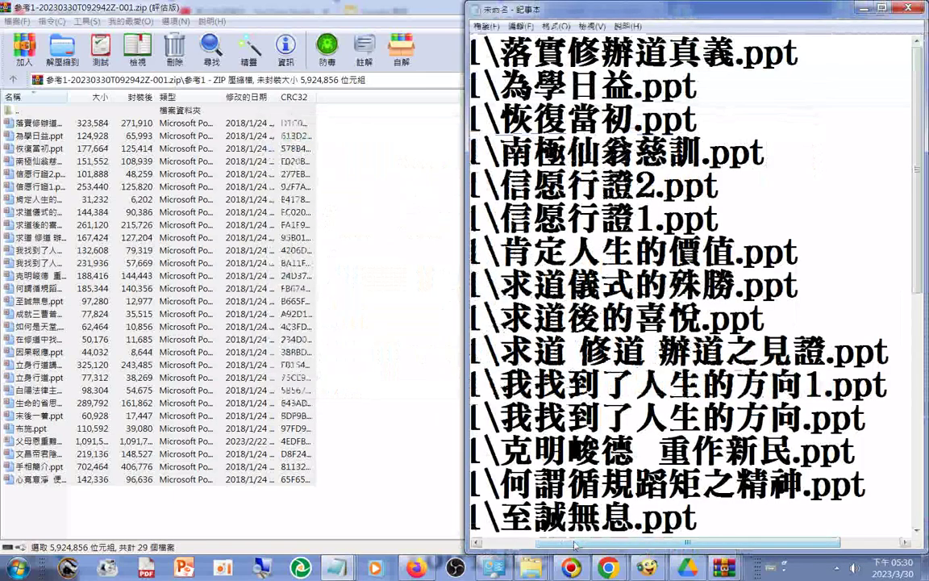
# Read through the pasted list of 參考1 presentation file names down to its last entry
pyautogui.moveTo(575, 545); pyautogui.dragTo(520, 545)
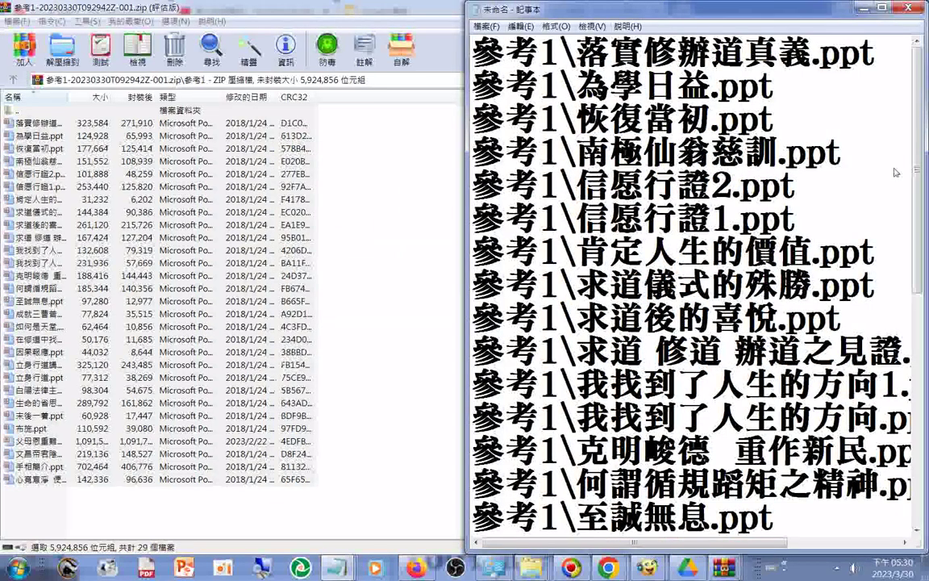
pyautogui.scroll(-1, 896, 172)
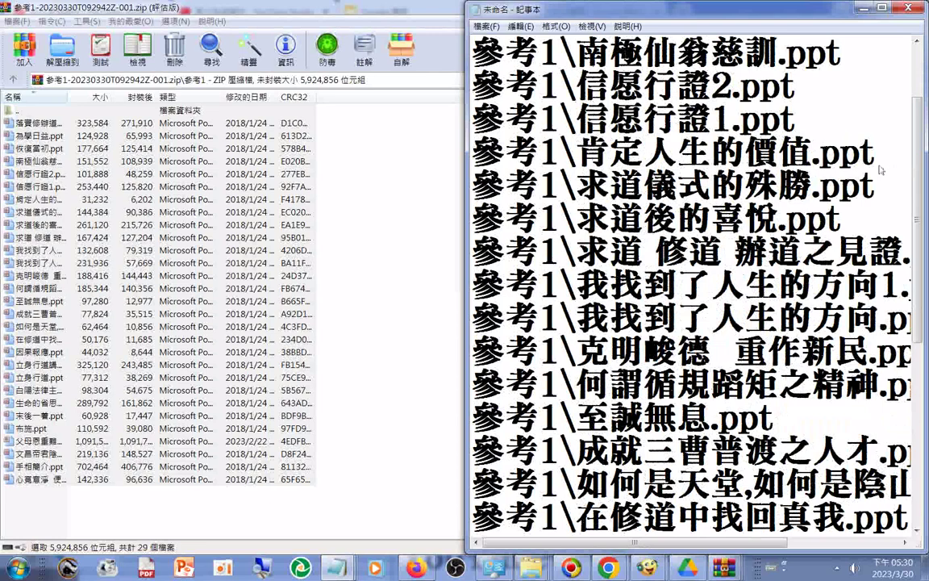
pyautogui.scroll(-2, 881, 170)
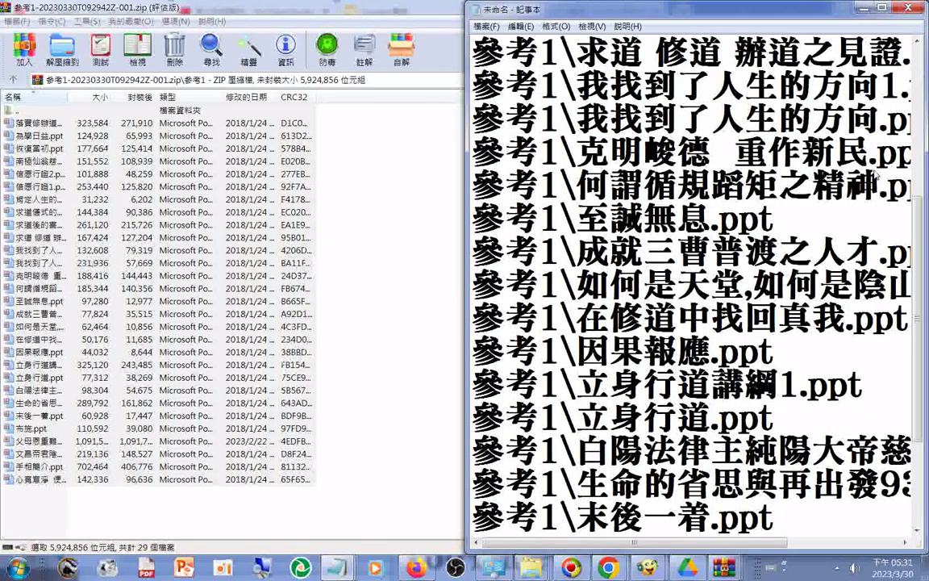
pyautogui.scroll(1, 878, 173)
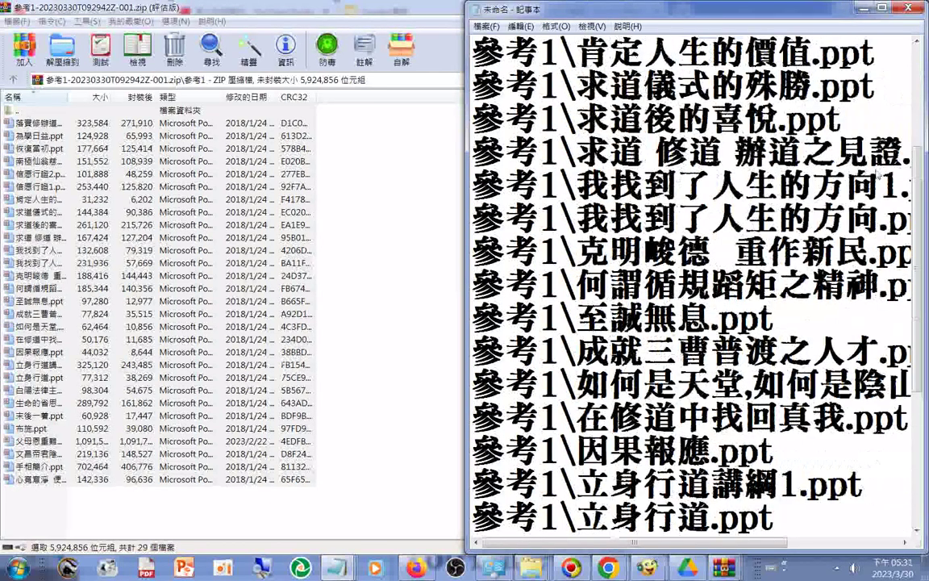
pyautogui.scroll(-1, 880, 175)
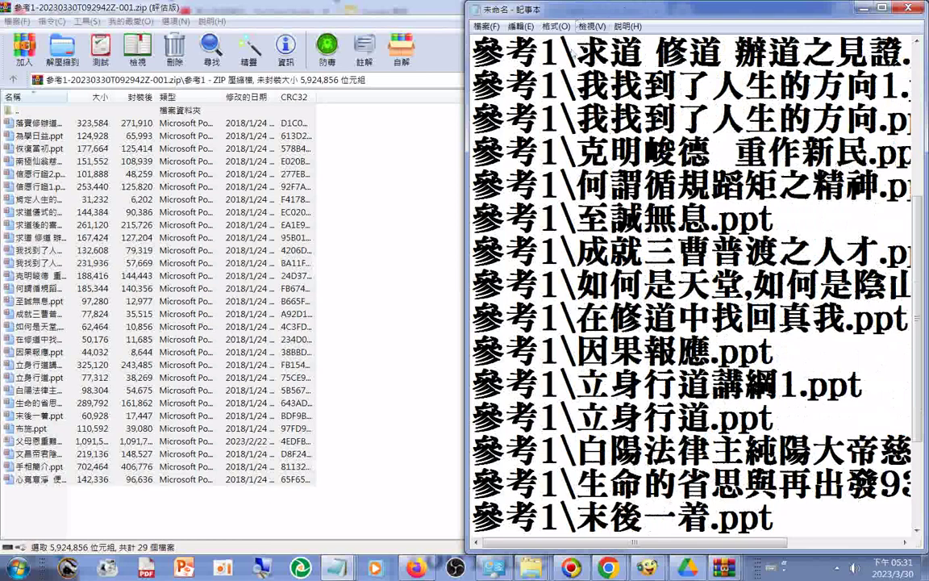
pyautogui.hscroll(1, 590, 315)
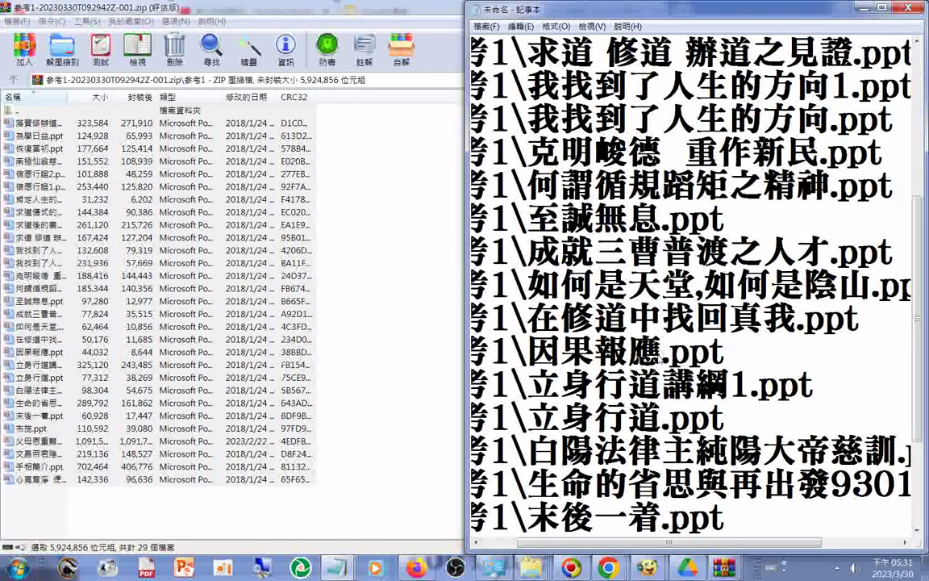
pyautogui.scroll(-1, 587, 301)
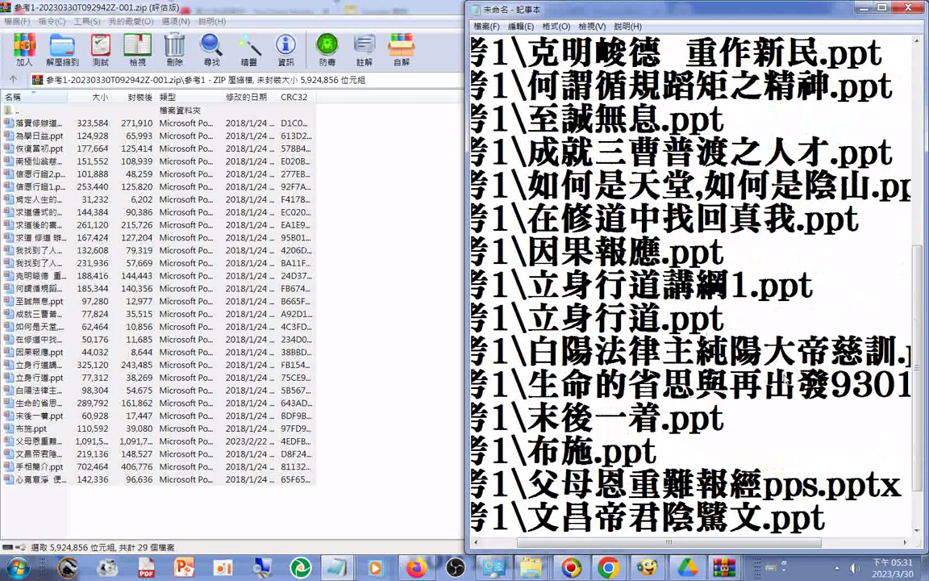
pyautogui.scroll(-1, 787, 380)
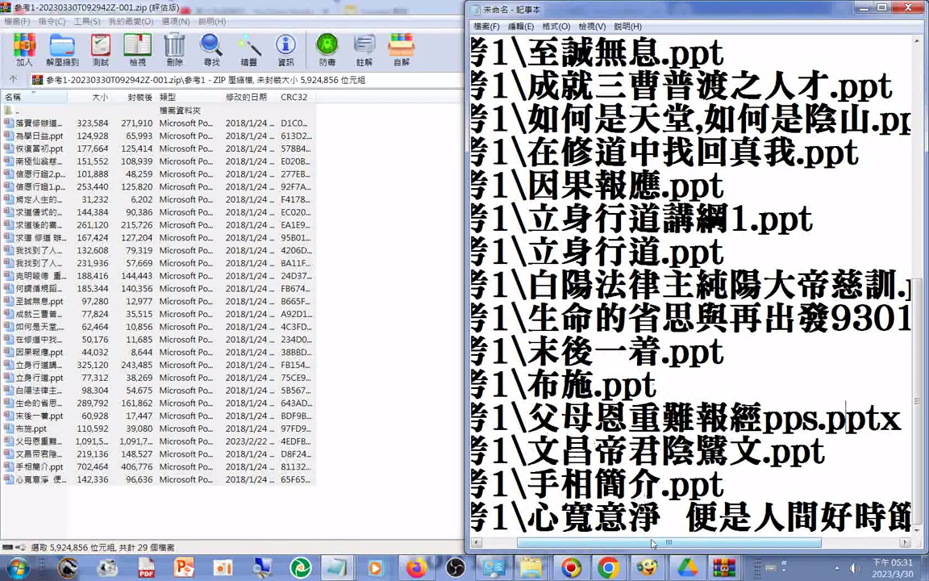
pyautogui.moveTo(654, 545); pyautogui.dragTo(671, 545)
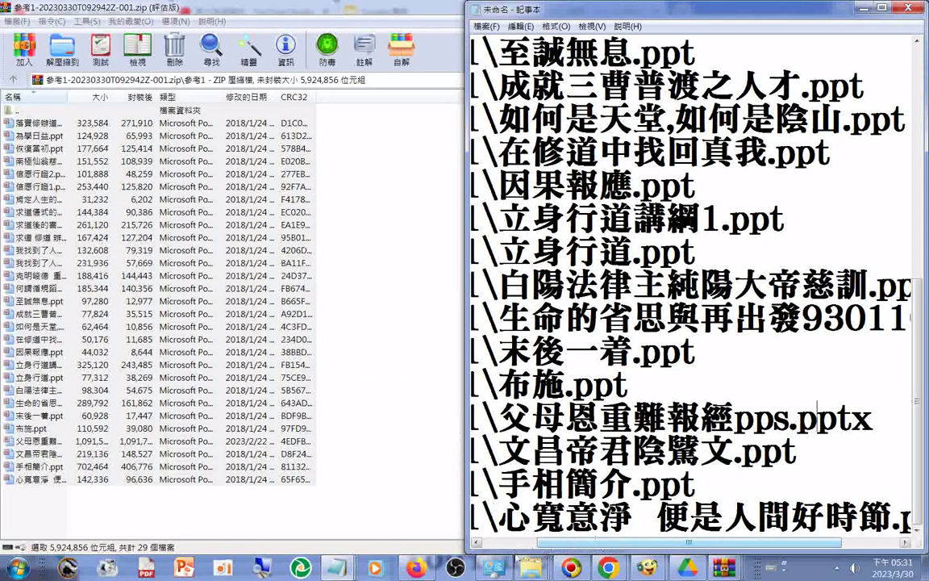
# Bring up the 下載 and 20230330#投影片 數百篇 folder windows, and reposition the latter so its archive list is fully visible
pyautogui.moveTo(531, 568)
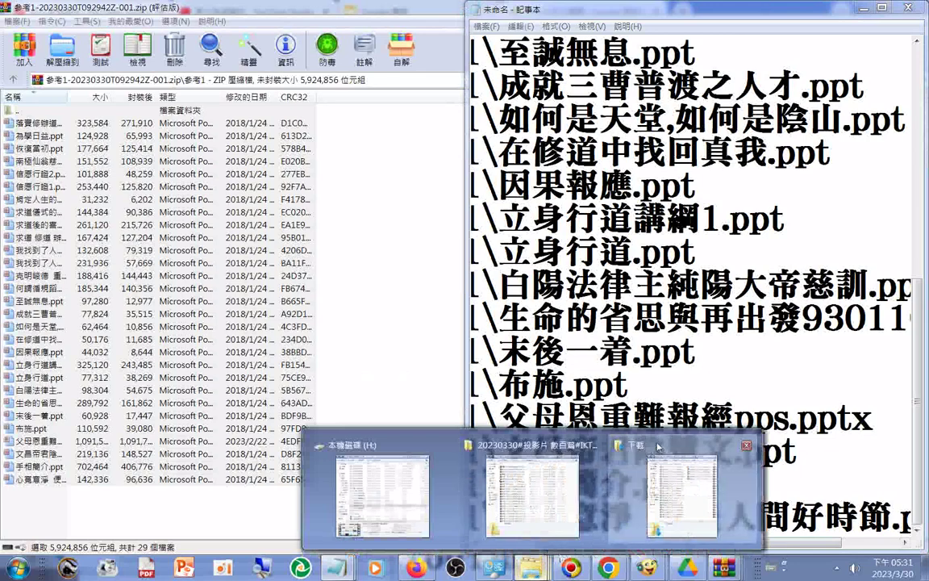
pyautogui.click(658, 447)
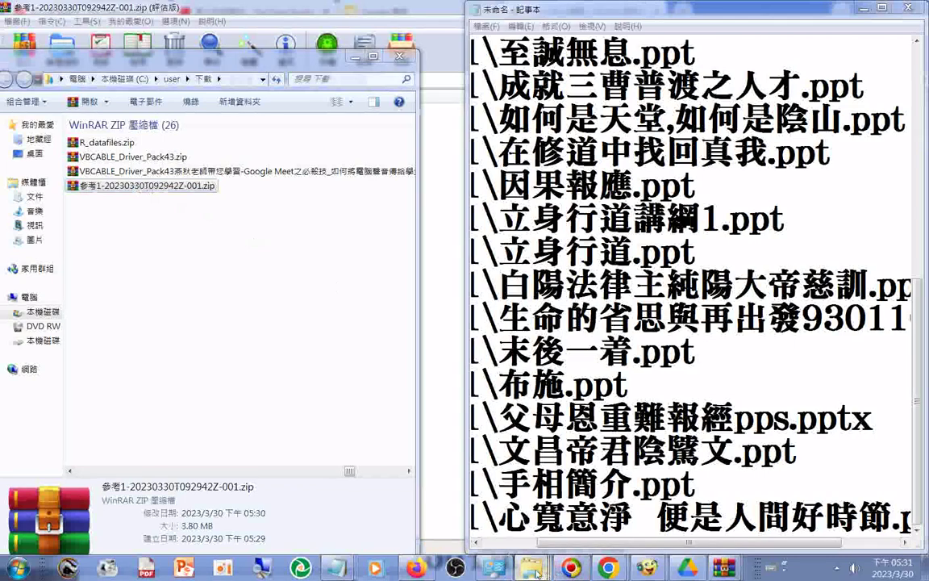
pyautogui.click(555, 484)
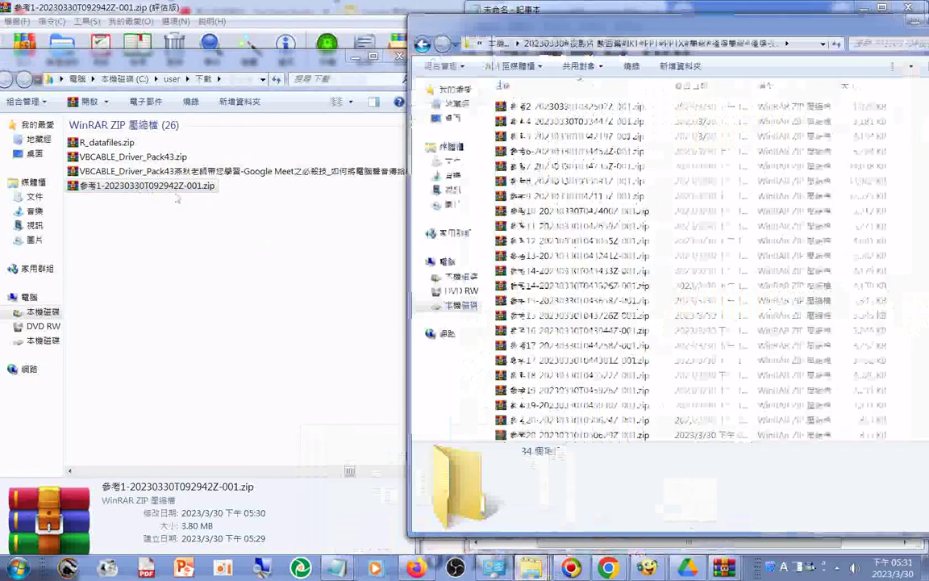
pyautogui.moveTo(176, 198); pyautogui.dragTo(548, 207)
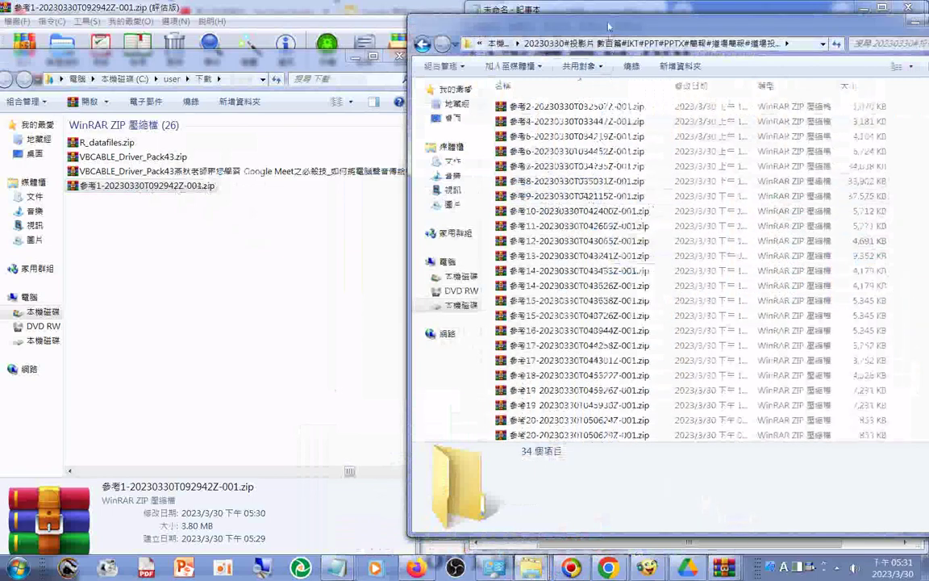
pyautogui.moveTo(611, 28); pyautogui.dragTo(472, 39)
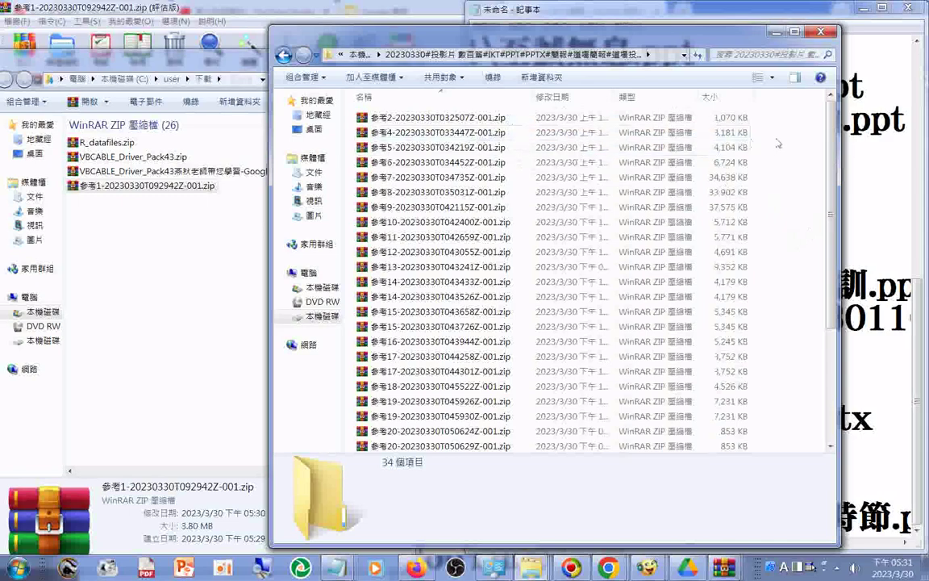
# Look over the zip archives in the 20230330#投影片 數百篇 folder and sort them by size
pyautogui.scroll(-4, 831, 150)
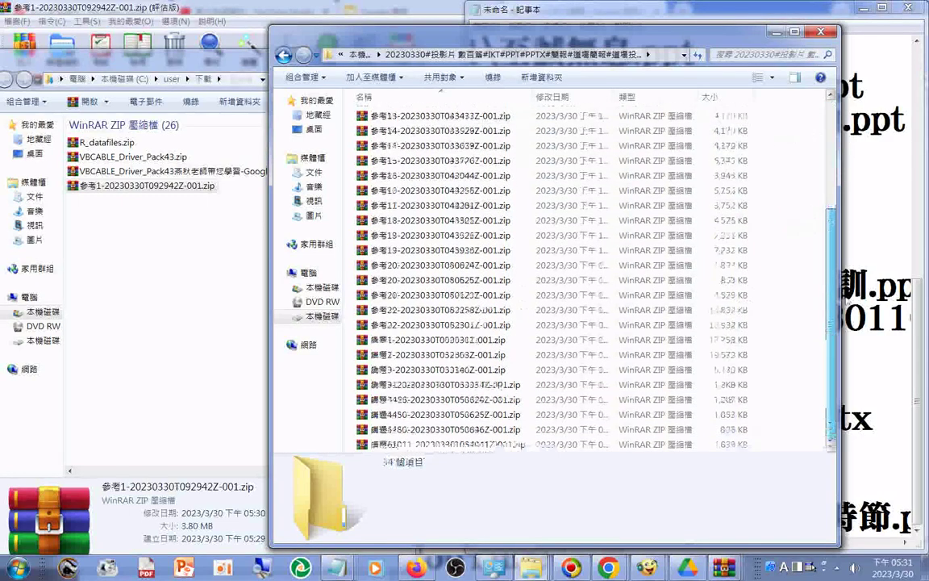
pyautogui.scroll(4, 832, 144)
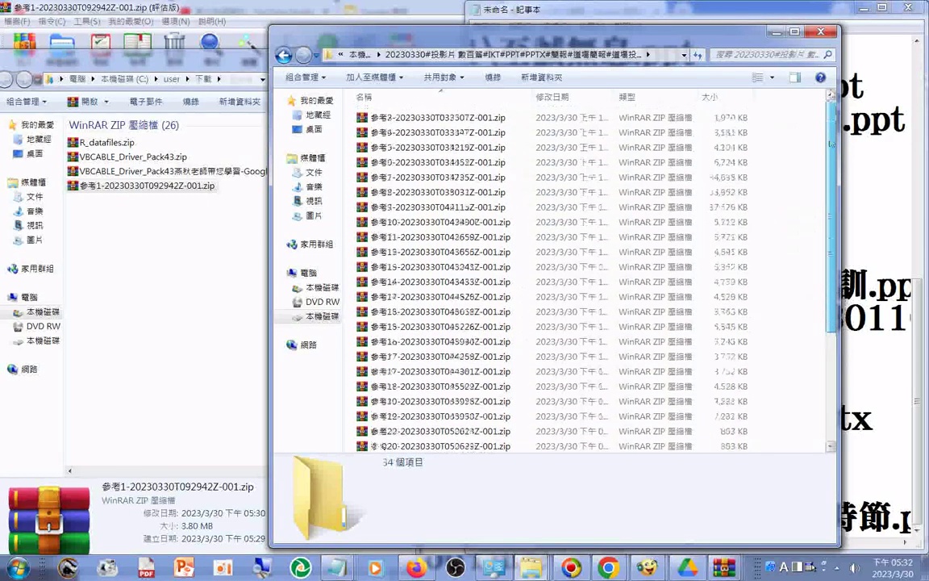
pyautogui.rightClick(350, 175)
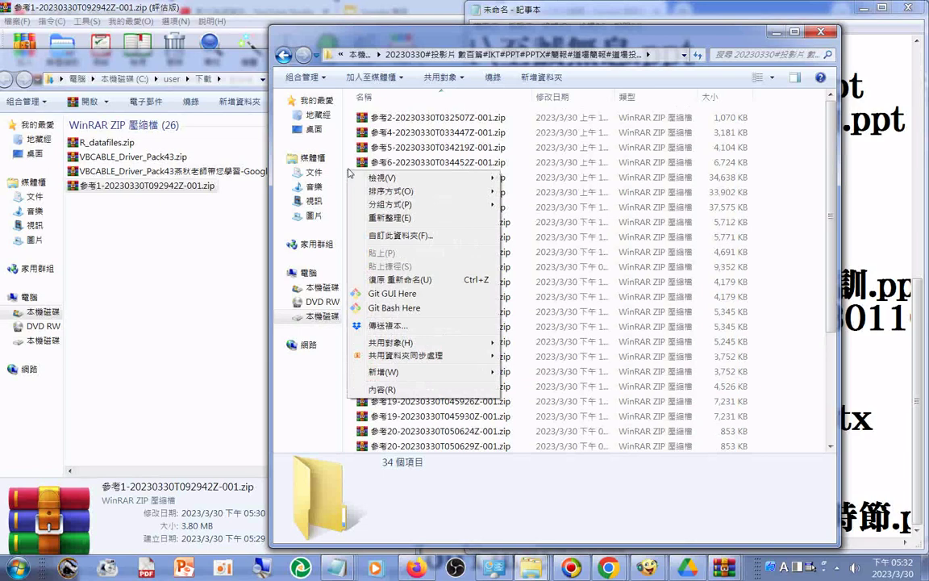
pyautogui.moveTo(395, 192)
pyautogui.click(543, 234)
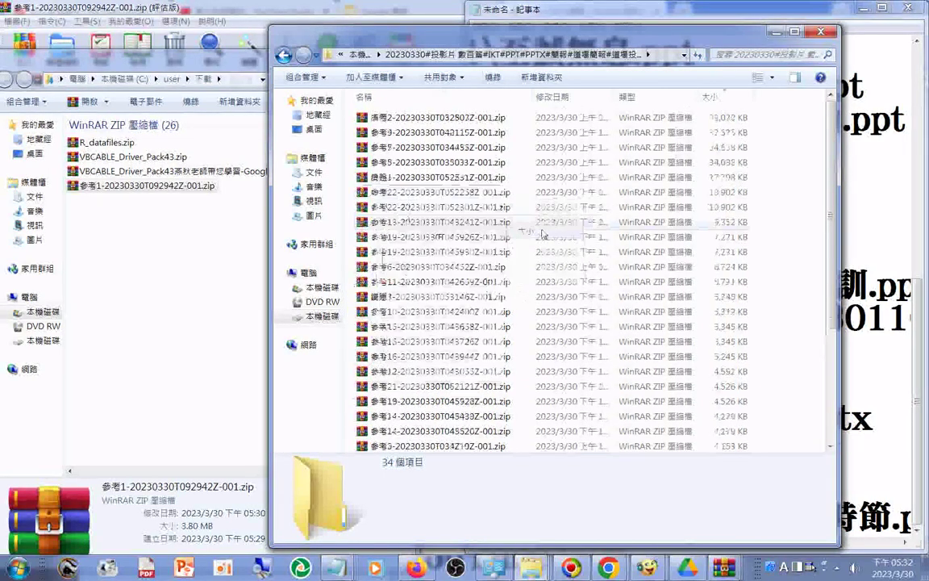
# Open 講題2-20230330T052803Z-001.zip, view the files in its 講題2 folder and close the archive
pyautogui.click(446, 118)
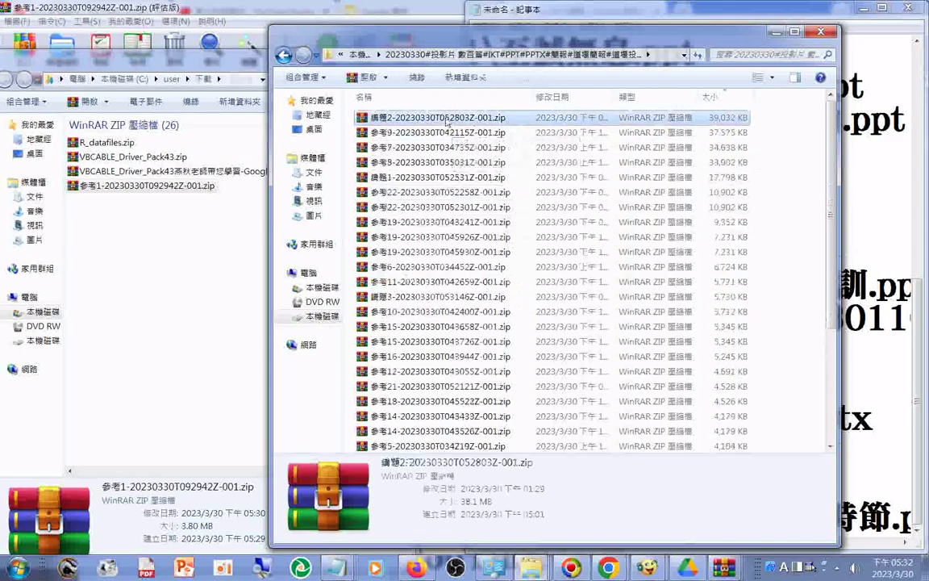
pyautogui.doubleClick(446, 119)
pyautogui.click(30, 123)
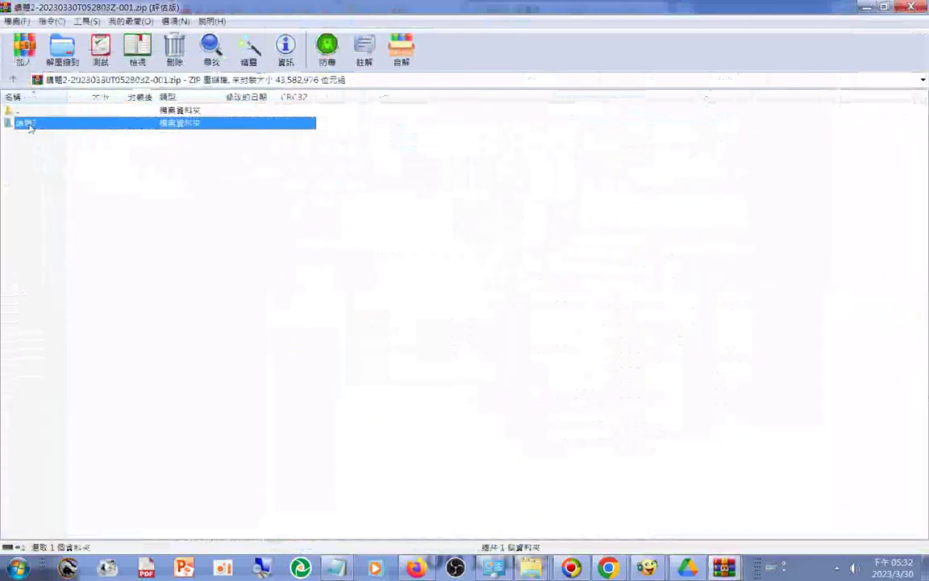
pyautogui.doubleClick(30, 123)
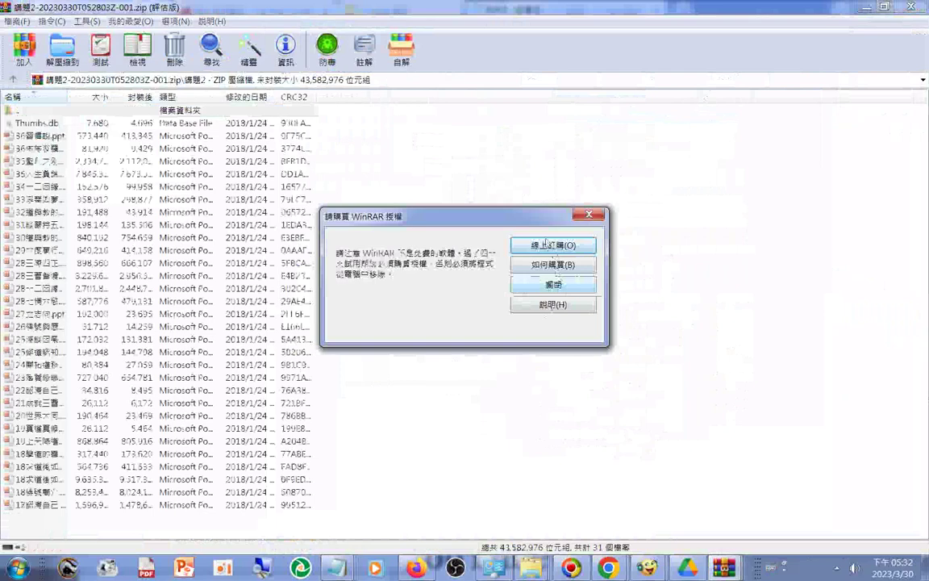
pyautogui.press('Escape')
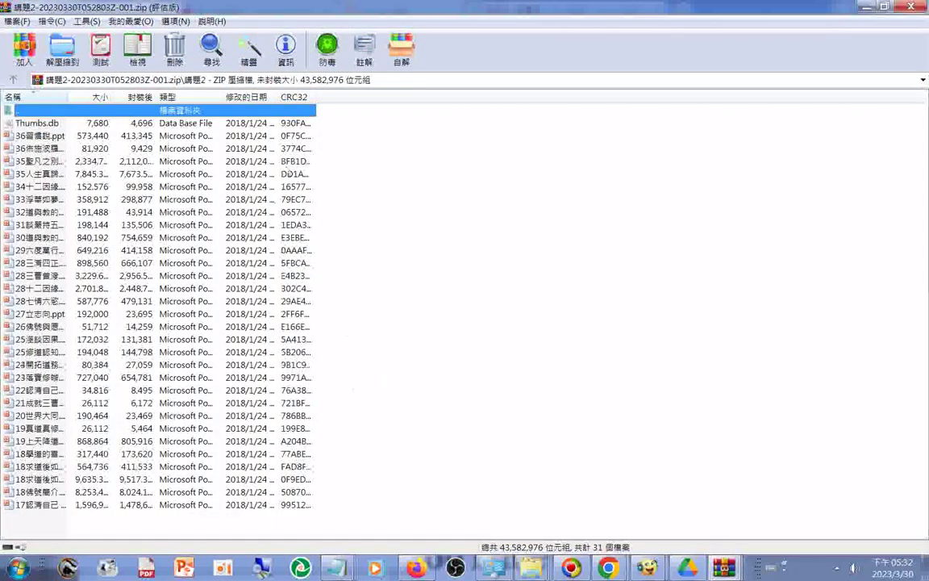
pyautogui.click(12, 80)
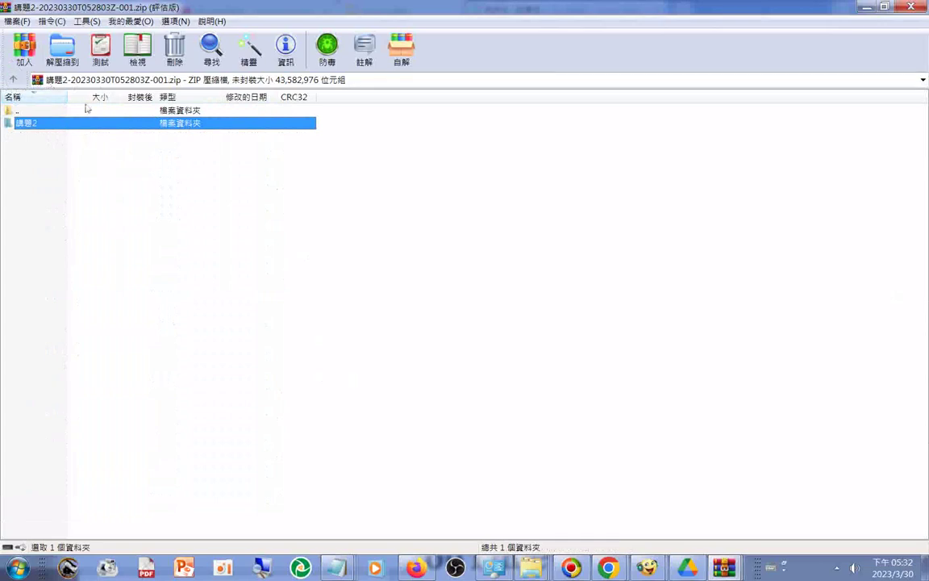
pyautogui.click(916, 10)
# Open 參考9-20230330T042115Z-001.zip and 參考7-20230330T034735Z-001.zip in turn to view their top-level folders, closing each archive
pyautogui.click(431, 134)
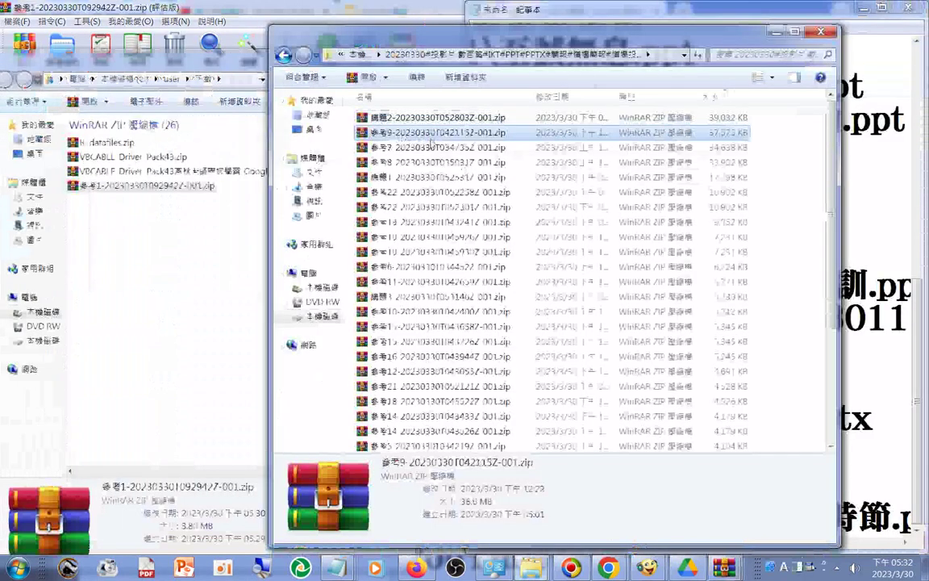
pyautogui.doubleClick(461, 137)
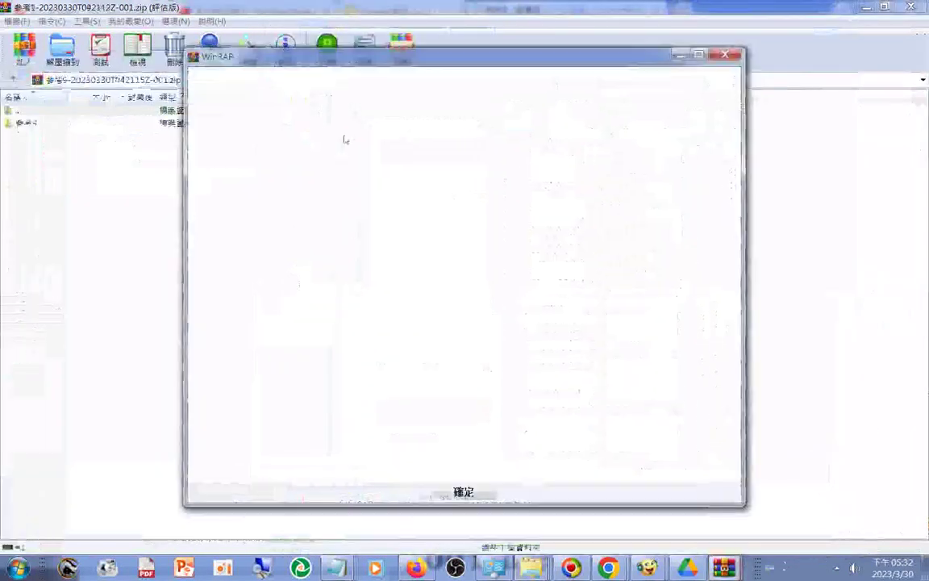
pyautogui.click(725, 56)
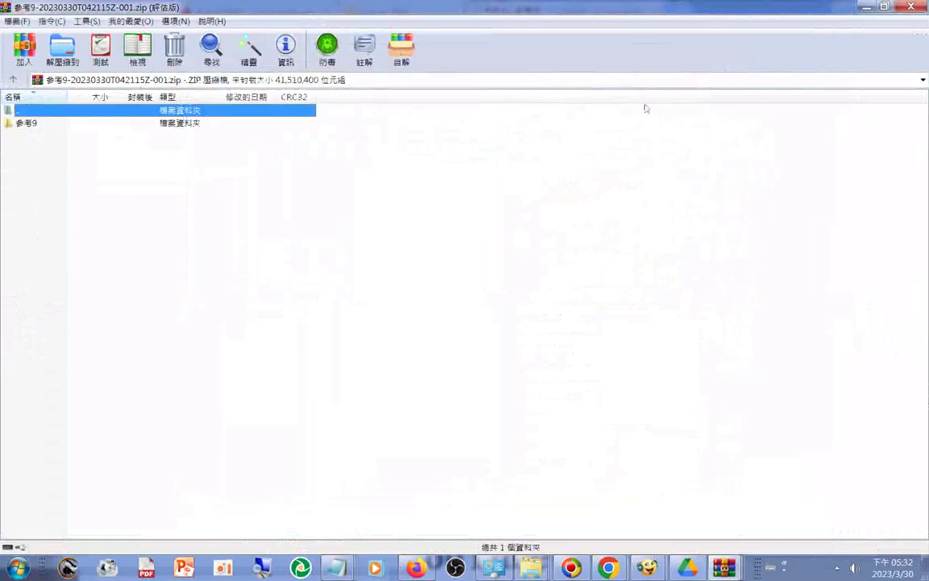
pyautogui.click(914, 7)
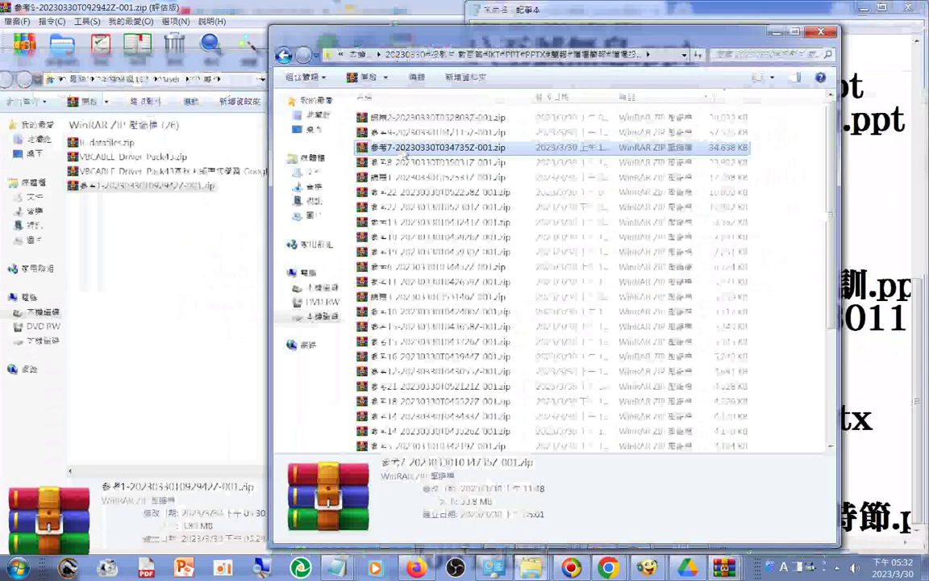
pyautogui.doubleClick(402, 151)
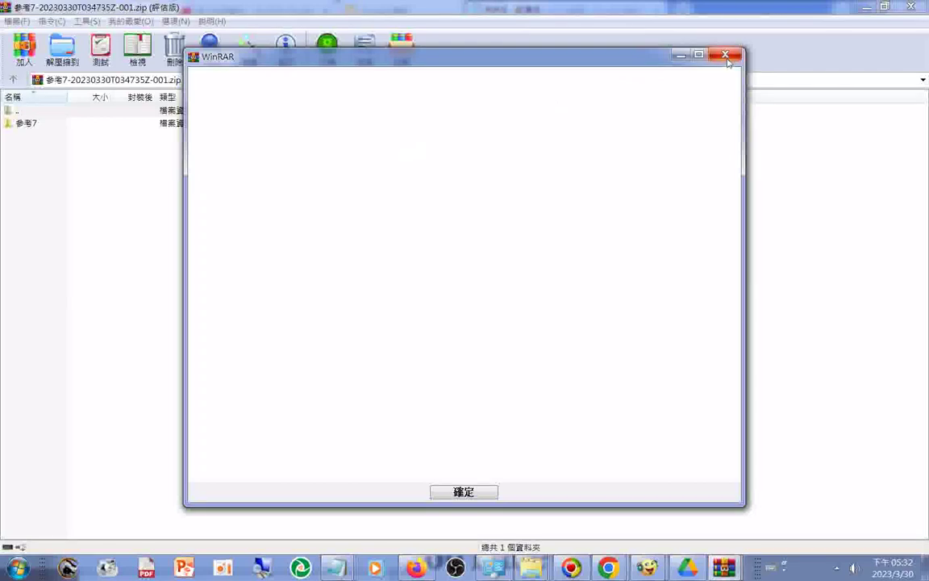
pyautogui.press('Return')
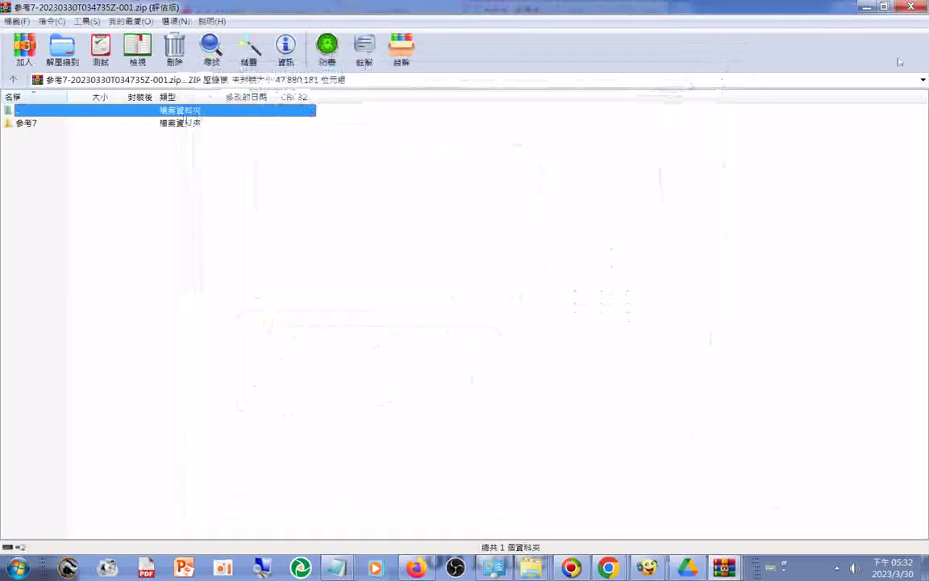
pyautogui.click(914, 7)
# Open 參考8-20230330T035031Z-001.zip and 講題1-20230330T052531Z-001.zip in turn to check their top-level folders, closing each archive
pyautogui.doubleClick(410, 166)
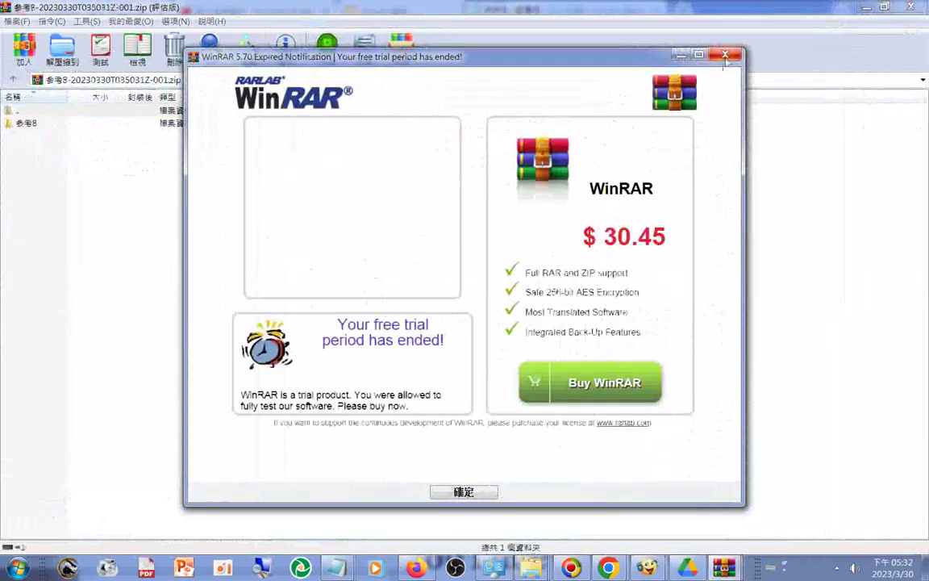
pyautogui.click(723, 58)
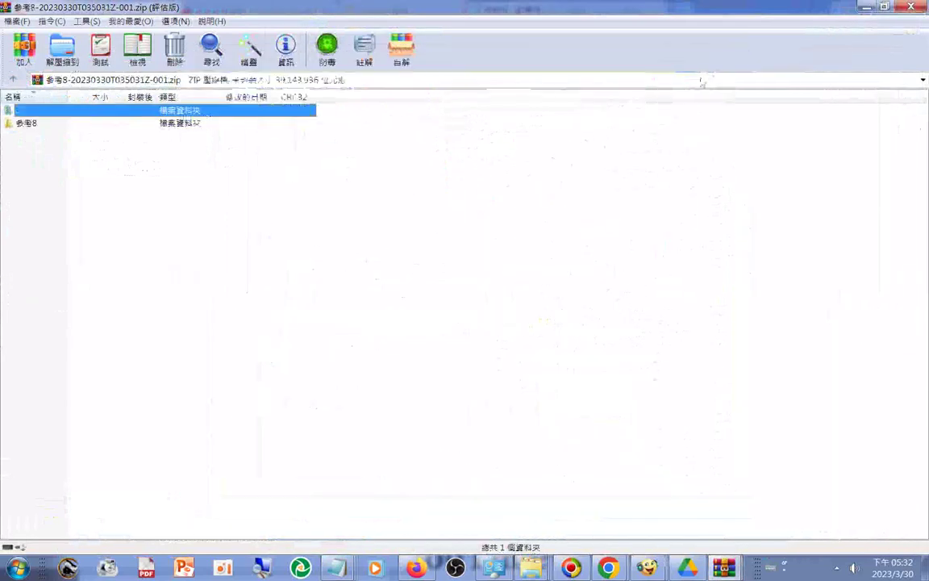
pyautogui.click(912, 8)
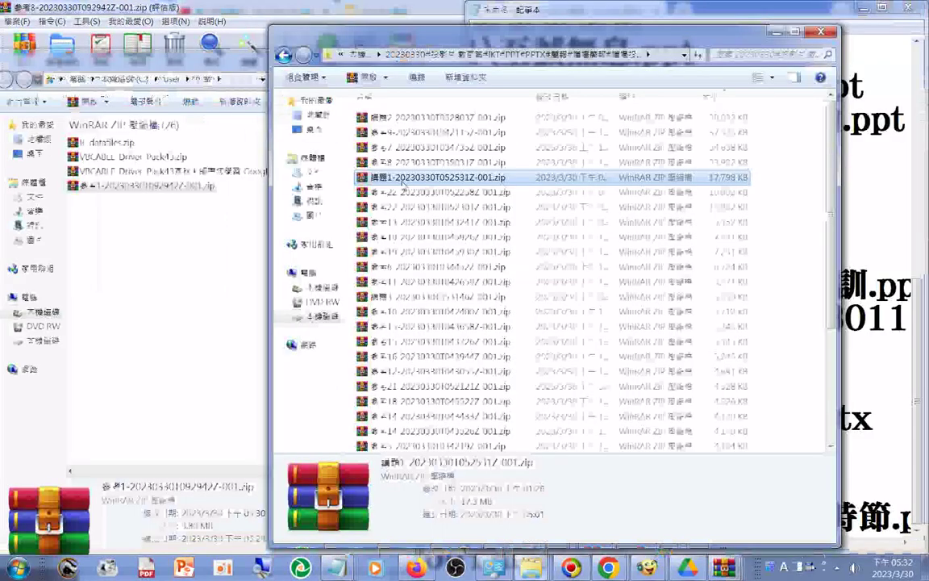
pyautogui.press('Return')
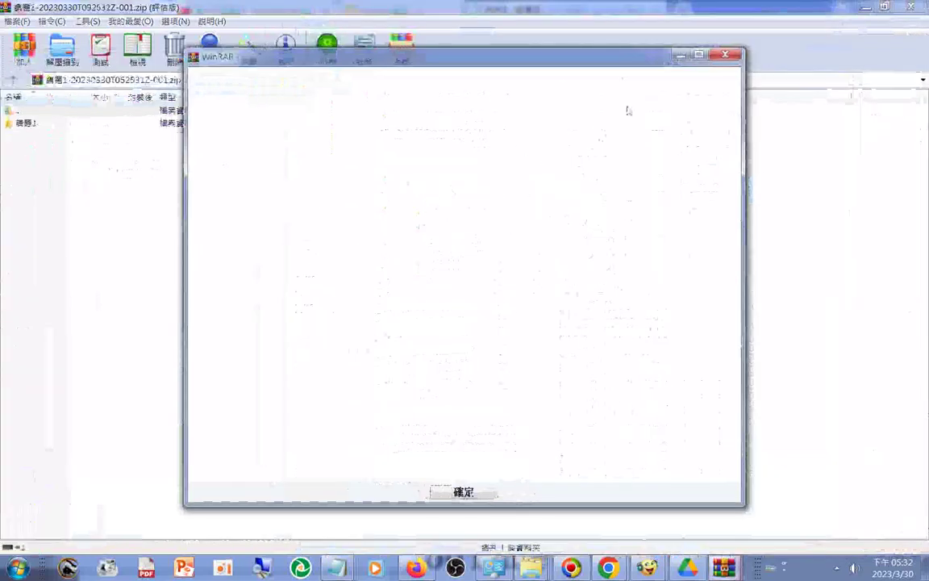
pyautogui.click(726, 54)
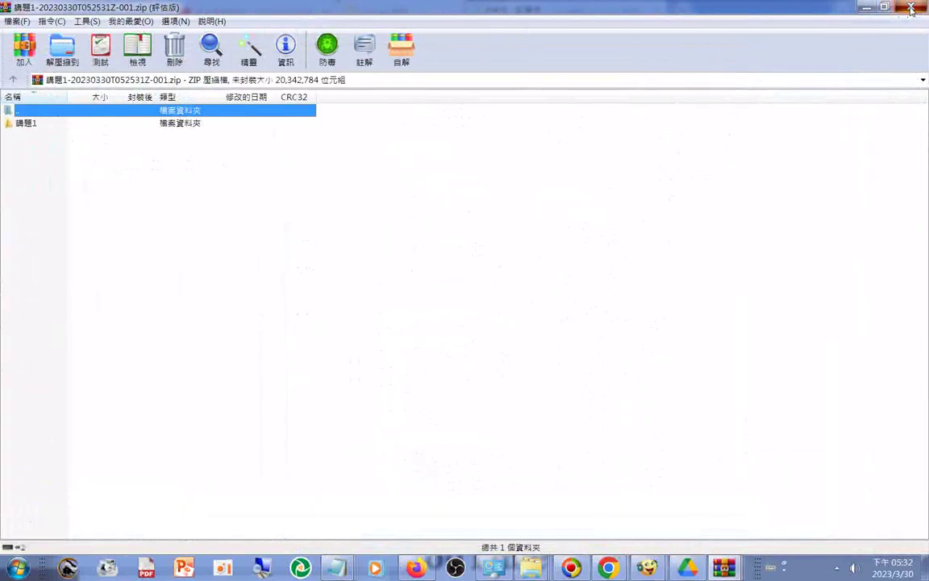
pyautogui.click(912, 7)
pyautogui.click(406, 195)
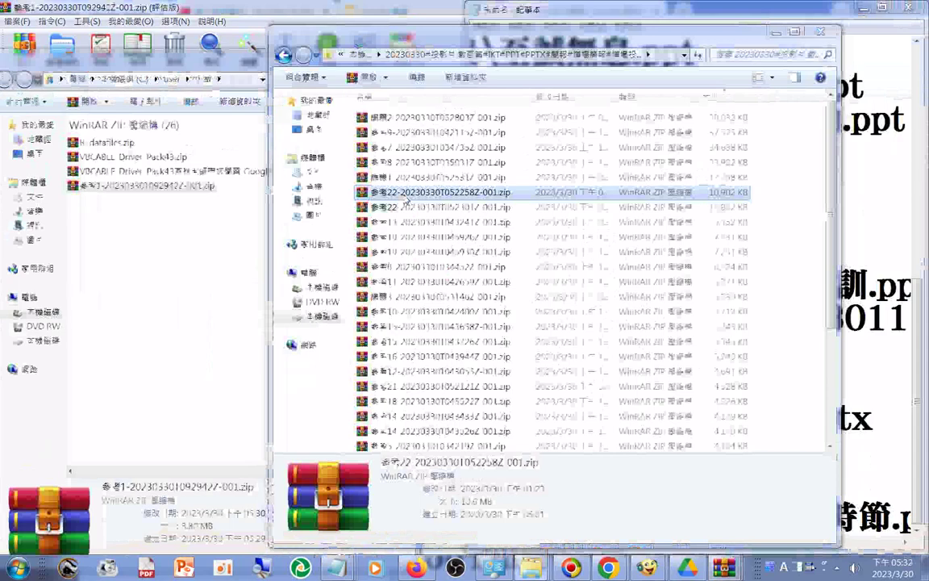
pyautogui.press('Return')
pyautogui.click(725, 54)
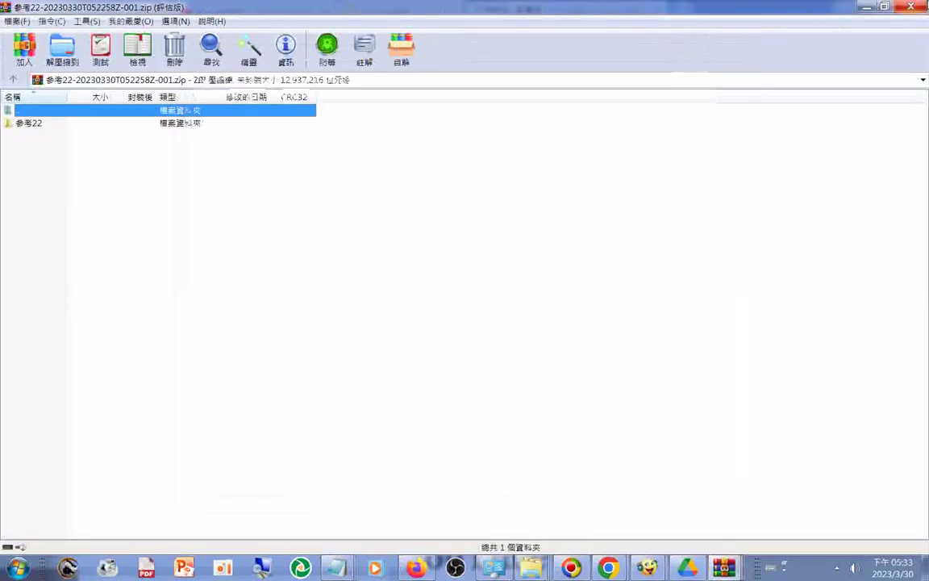
pyautogui.hotkey('alt', 'F4')
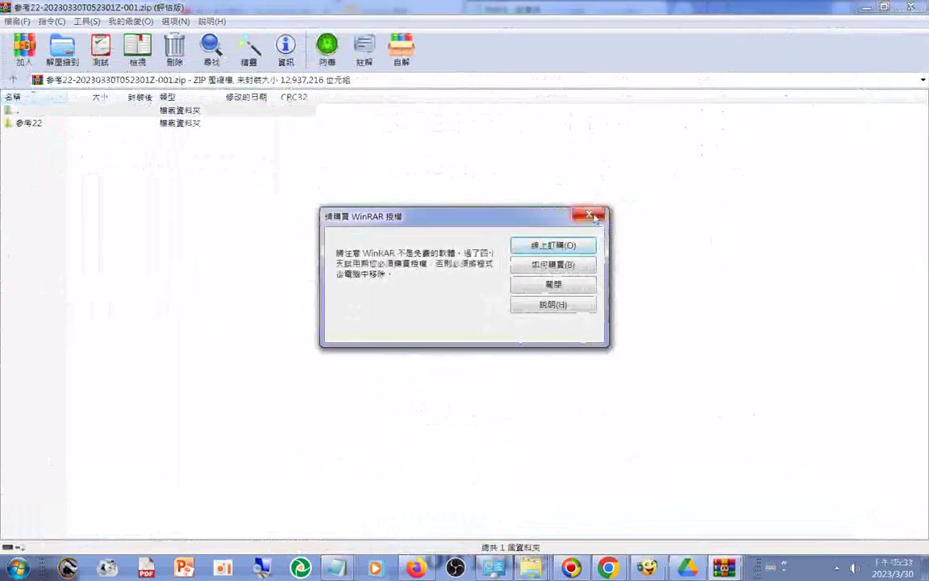
pyautogui.click(594, 216)
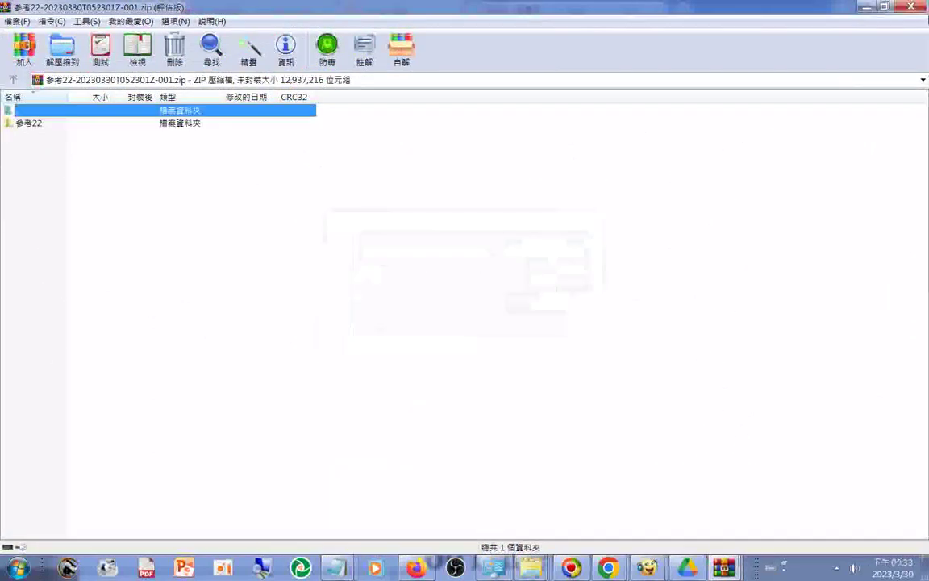
pyautogui.click(910, 8)
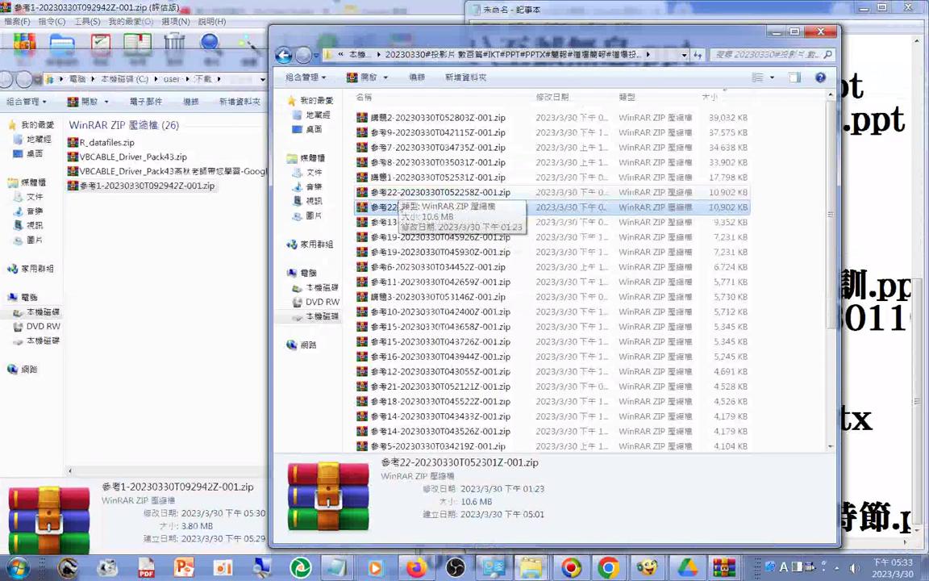
# Sort the 20230330#投影片 數百篇 folder by name and copy 參考1-20230330T092942Z-001.zip into it from the 下載 folder
pyautogui.rightClick(348, 199)
pyautogui.moveTo(476, 218)
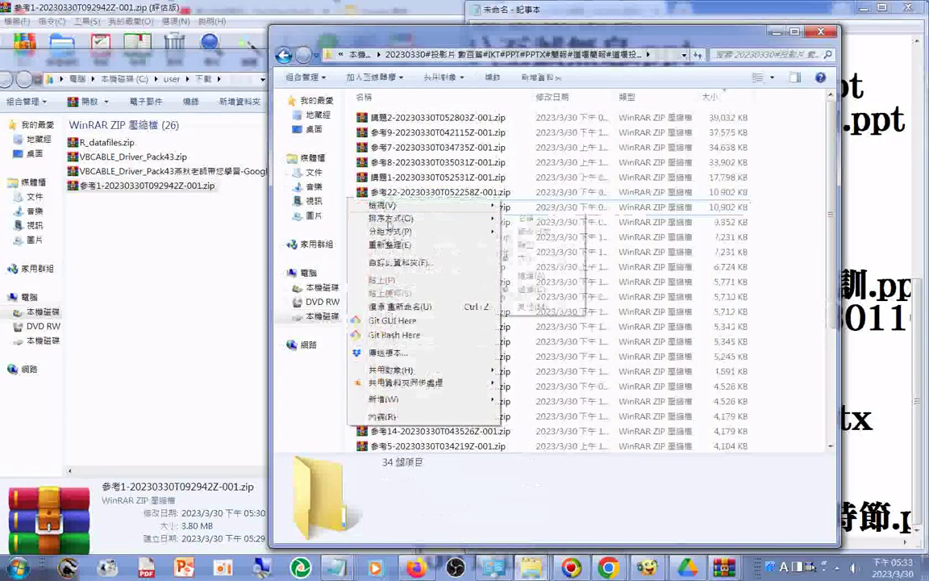
pyautogui.click(525, 219)
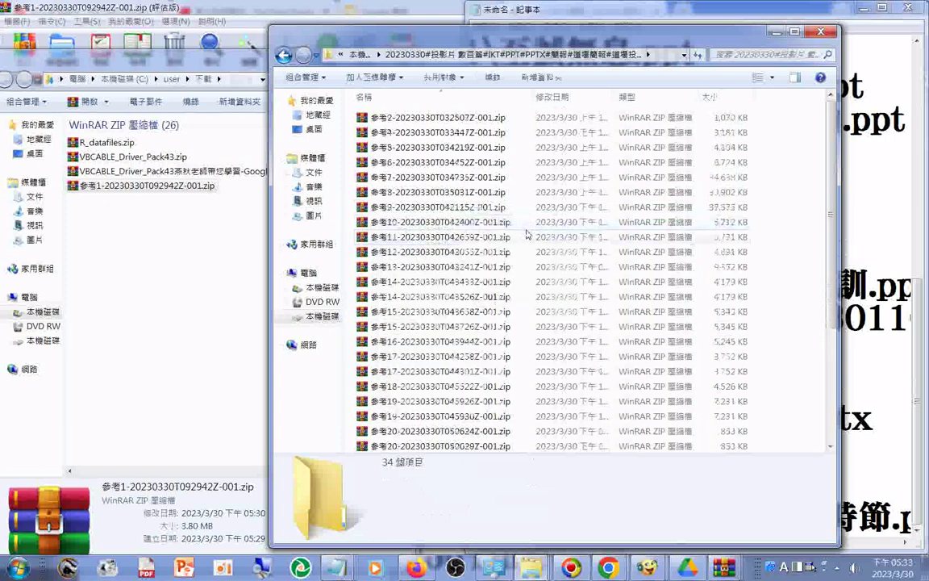
pyautogui.moveTo(110, 187); pyautogui.dragTo(347, 257)
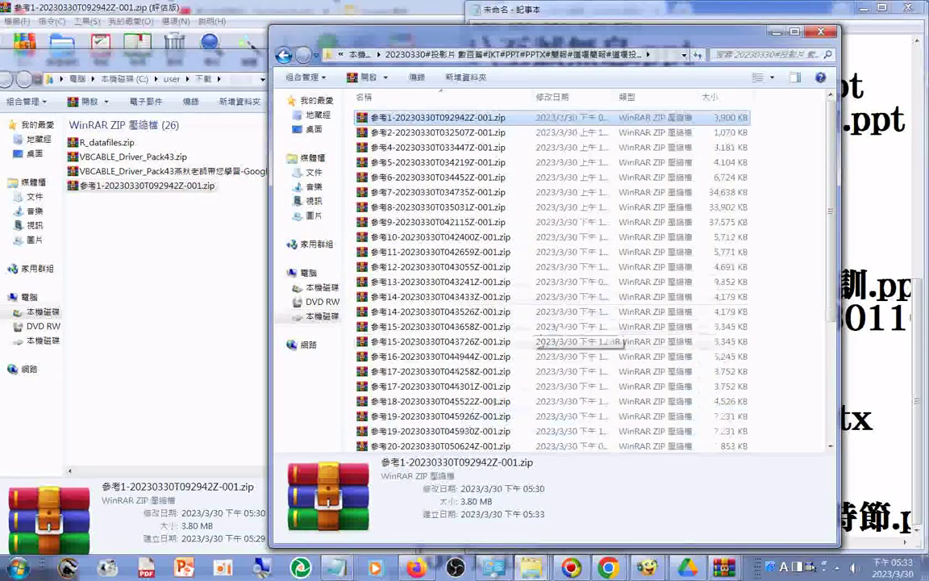
pyautogui.scroll(-4, 605, 302)
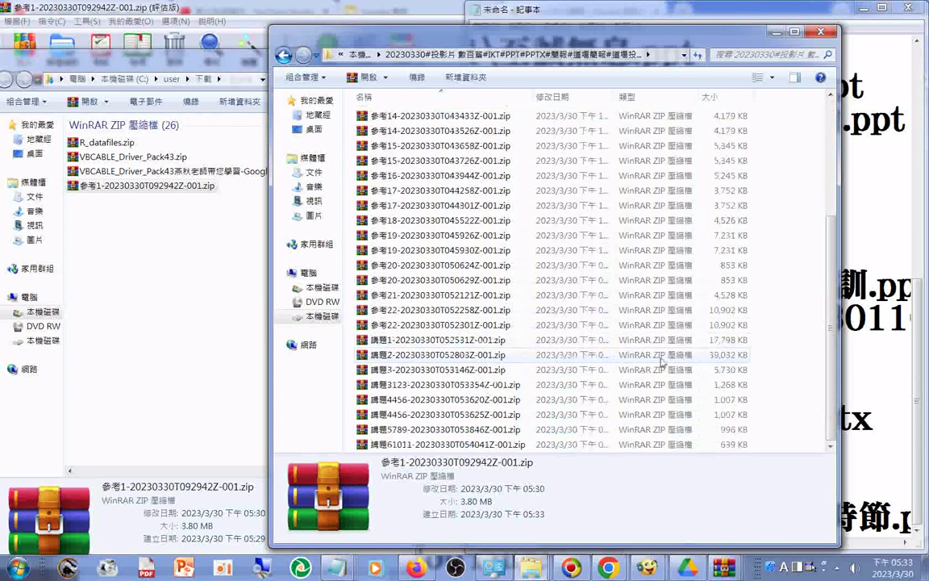
pyautogui.click(401, 444)
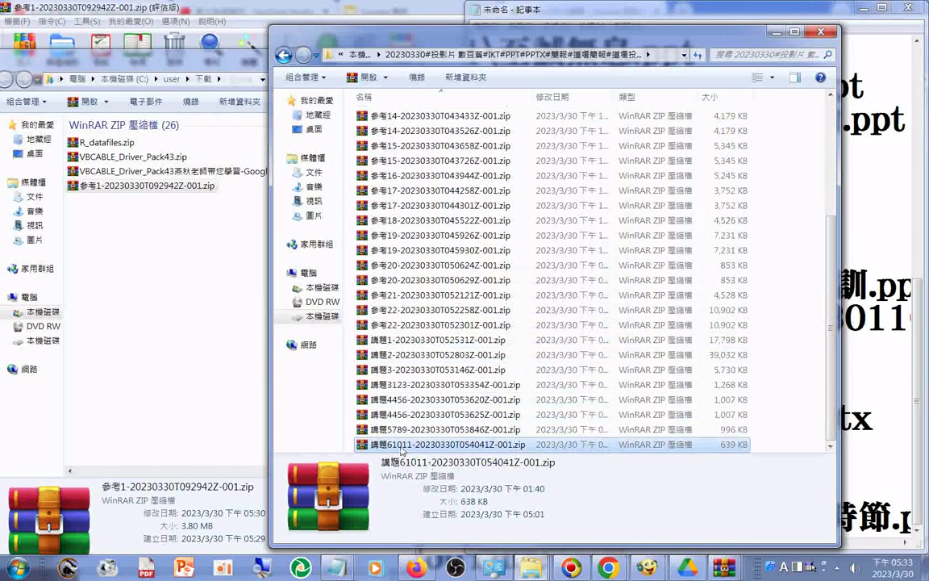
pyautogui.doubleClick(401, 446)
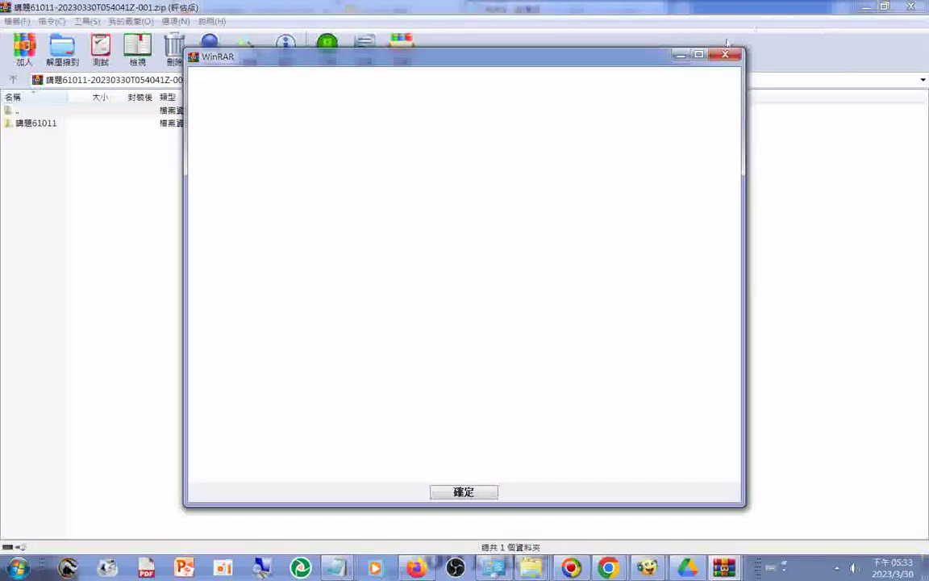
pyautogui.press('Return')
pyautogui.click(910, 8)
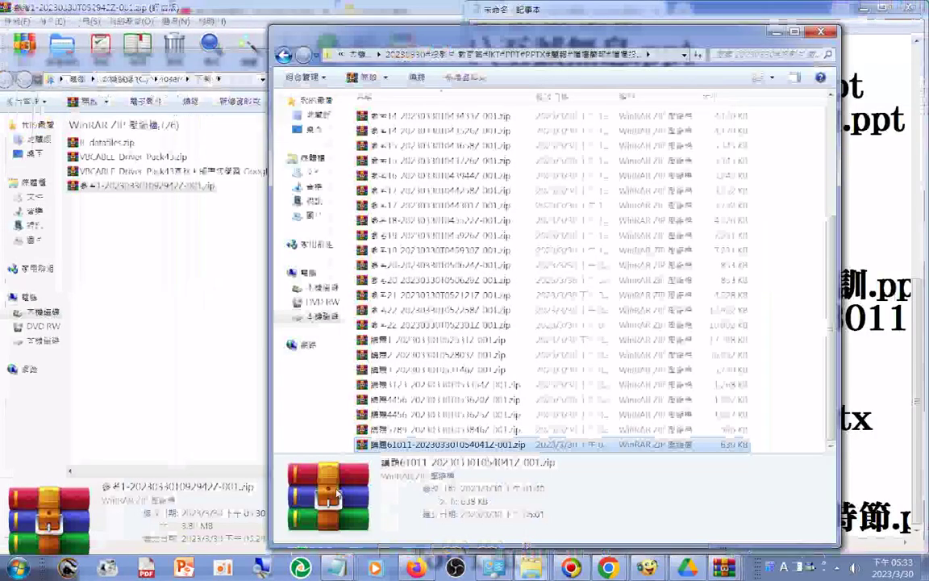
pyautogui.doubleClick(359, 388)
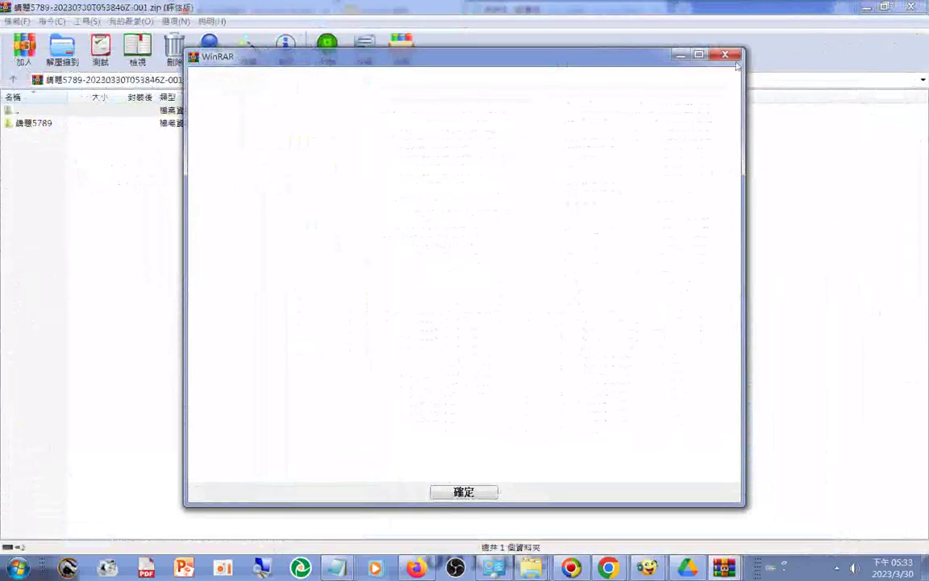
pyautogui.click(726, 56)
pyautogui.click(911, 8)
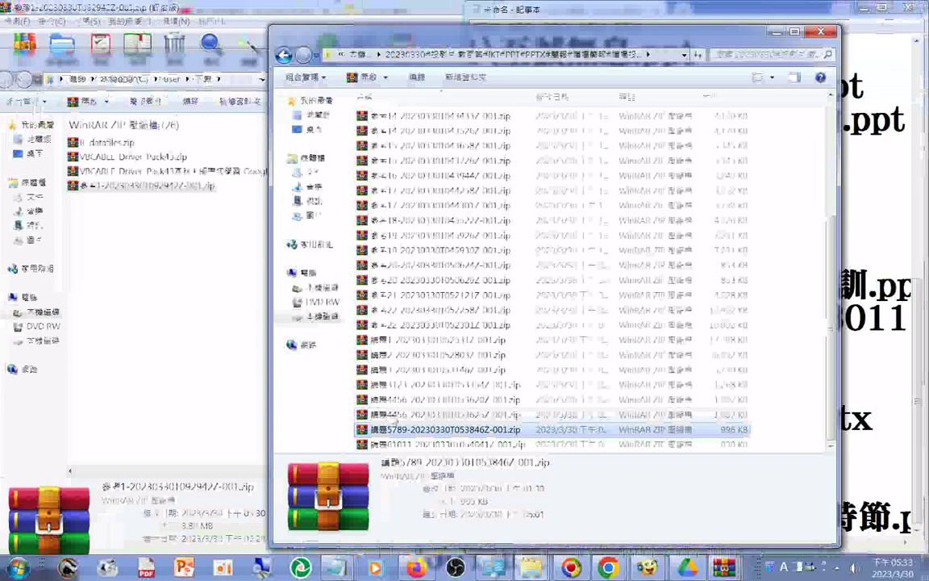
pyautogui.doubleClick(501, 392)
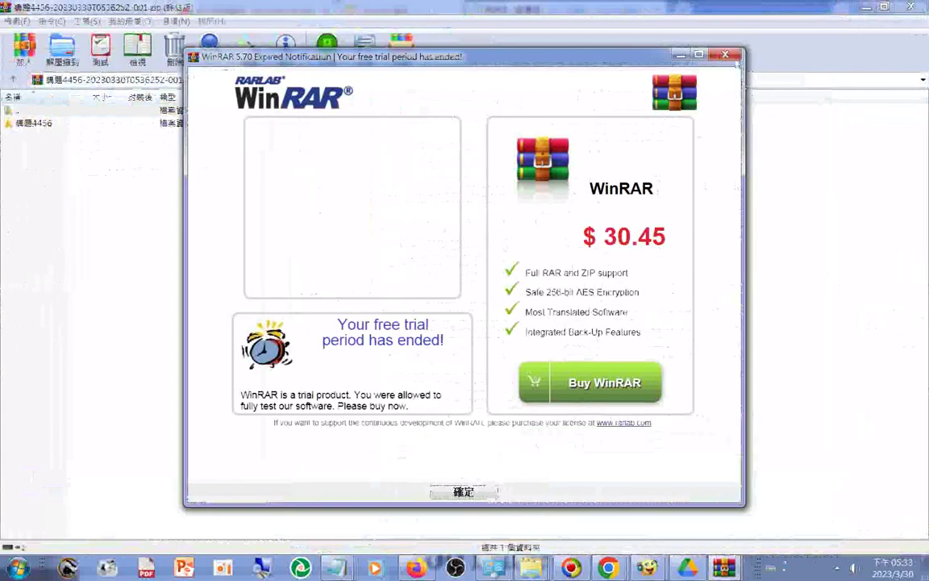
pyautogui.click(725, 56)
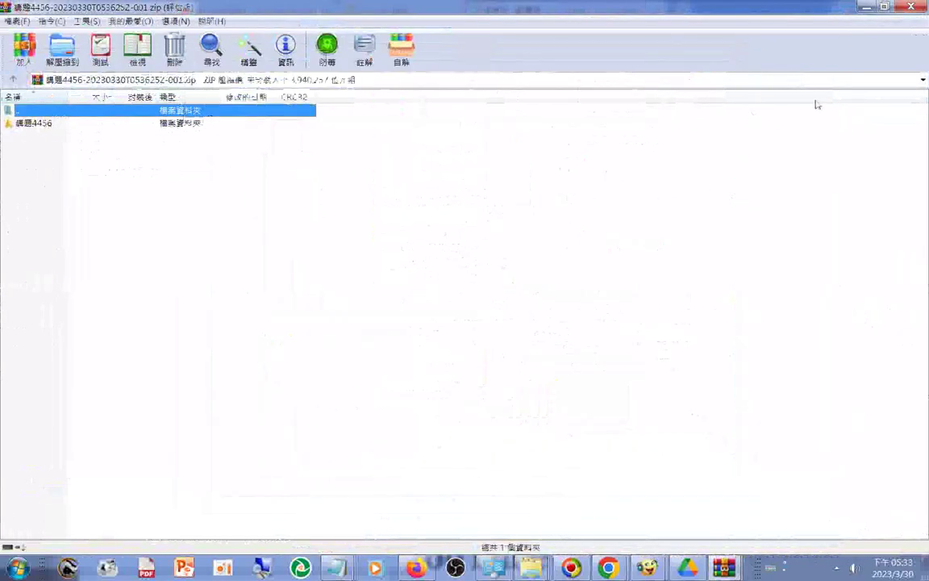
pyautogui.click(912, 7)
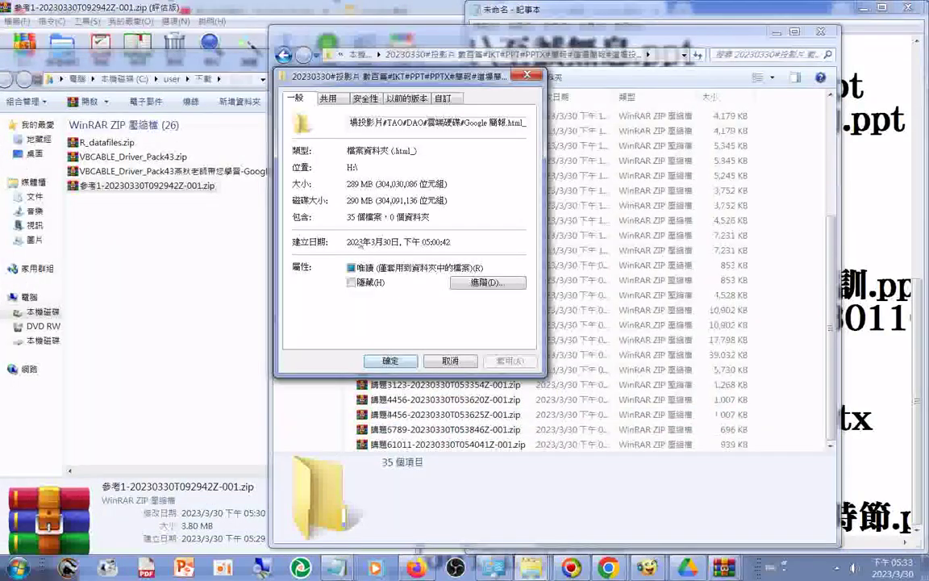
pyautogui.click(527, 75)
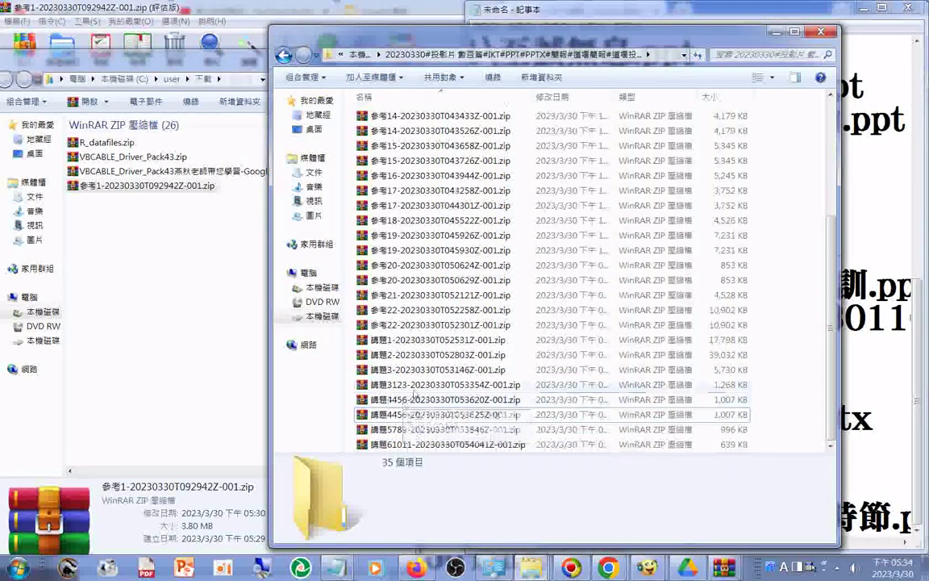
pyautogui.doubleClick(408, 387)
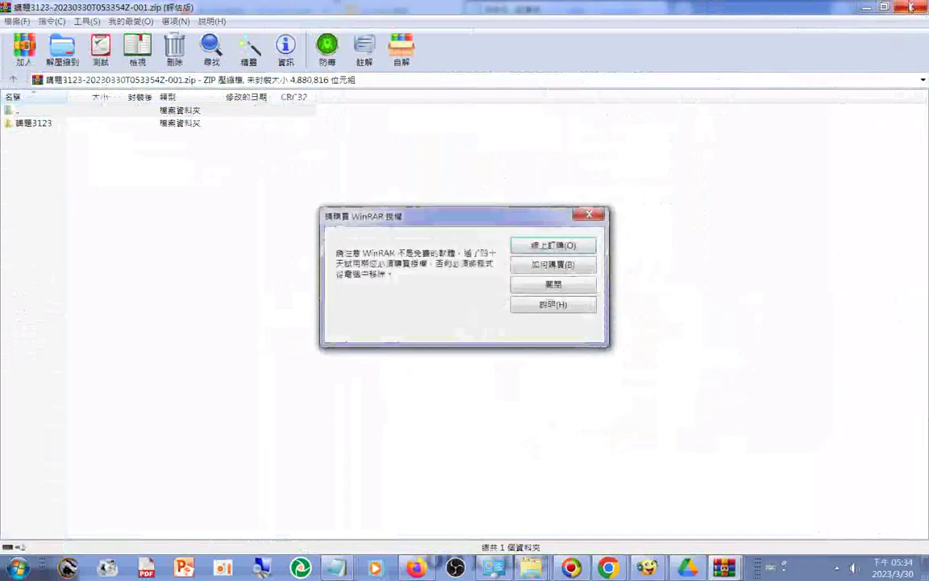
pyautogui.click(589, 214)
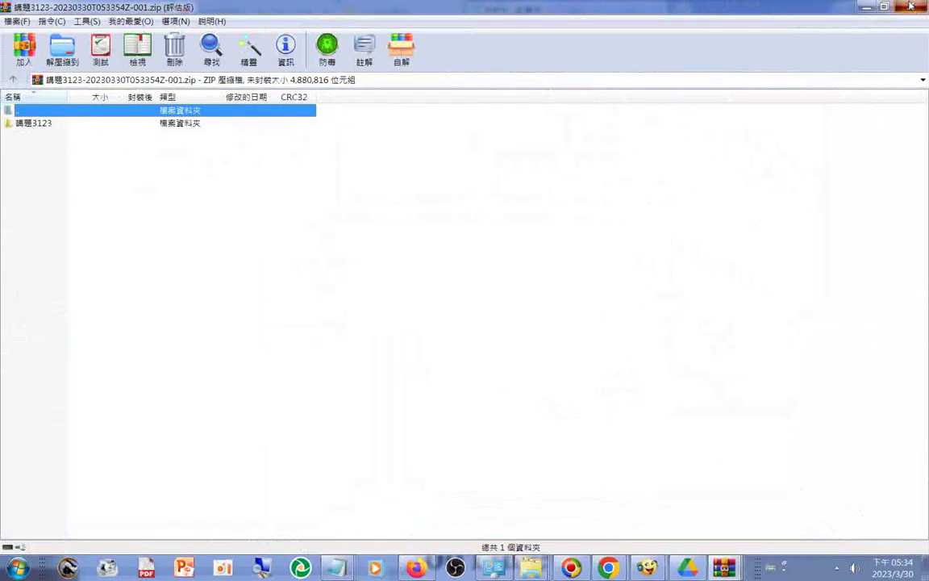
pyautogui.click(910, 7)
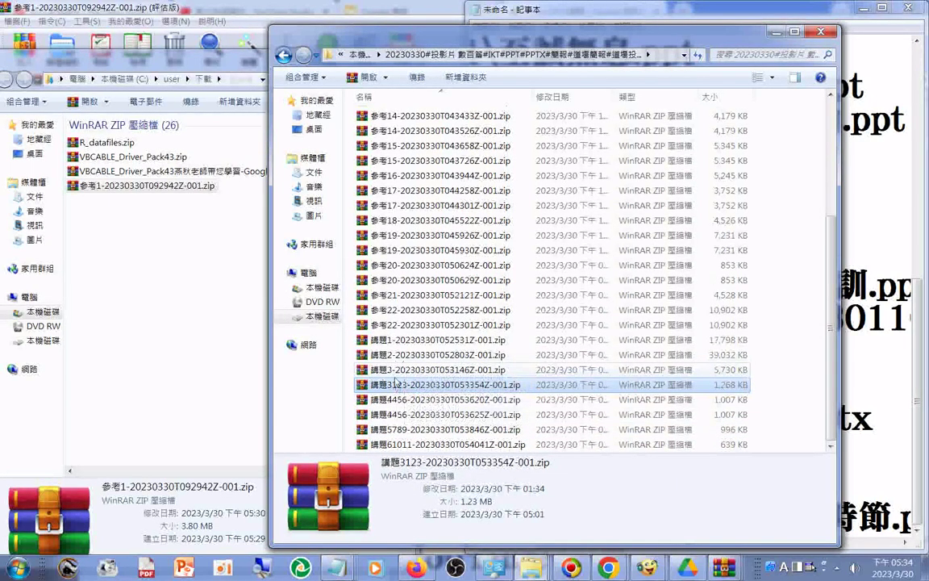
pyautogui.scroll(4, 395, 371)
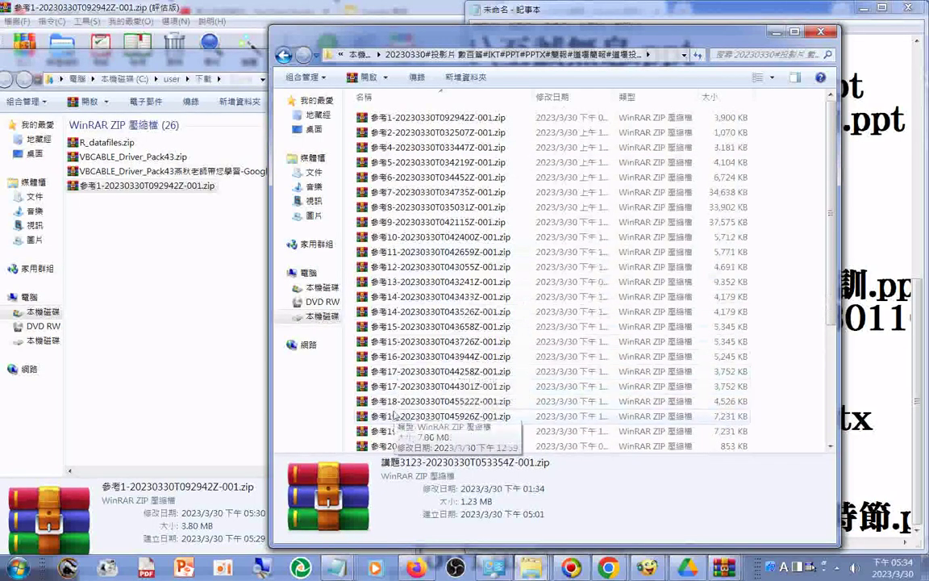
pyautogui.scroll(-1, 410, 418)
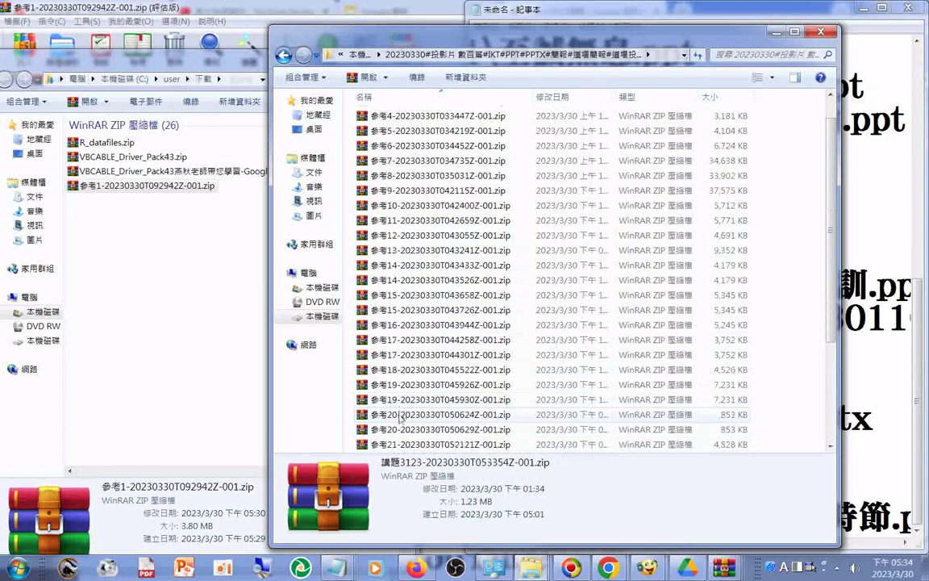
pyautogui.scroll(-1, 400, 417)
pyautogui.scroll(-1, 401, 368)
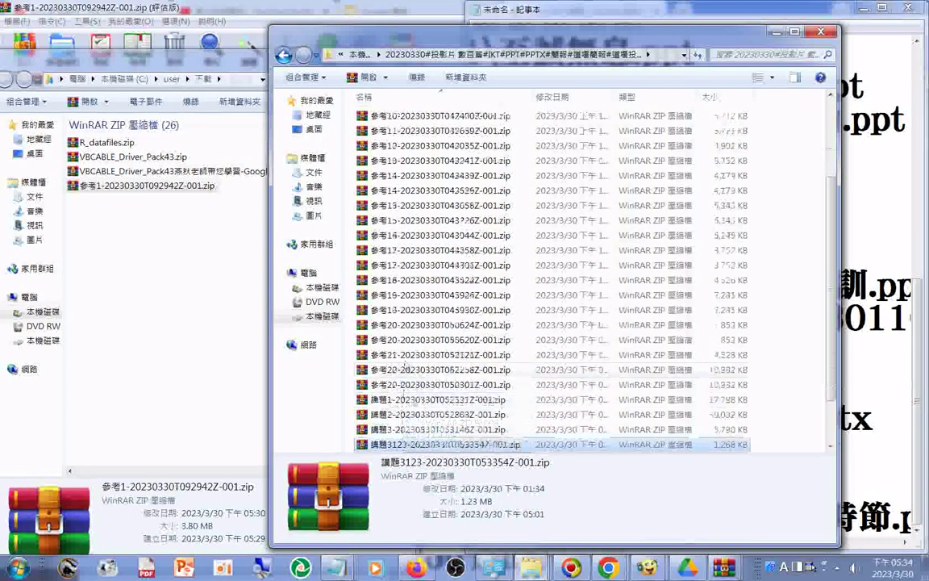
# Look through the zip lists of the 下載 folder and the 20230330#投影片 數百篇 folder from beginning to end
pyautogui.scroll(-2, 400, 371)
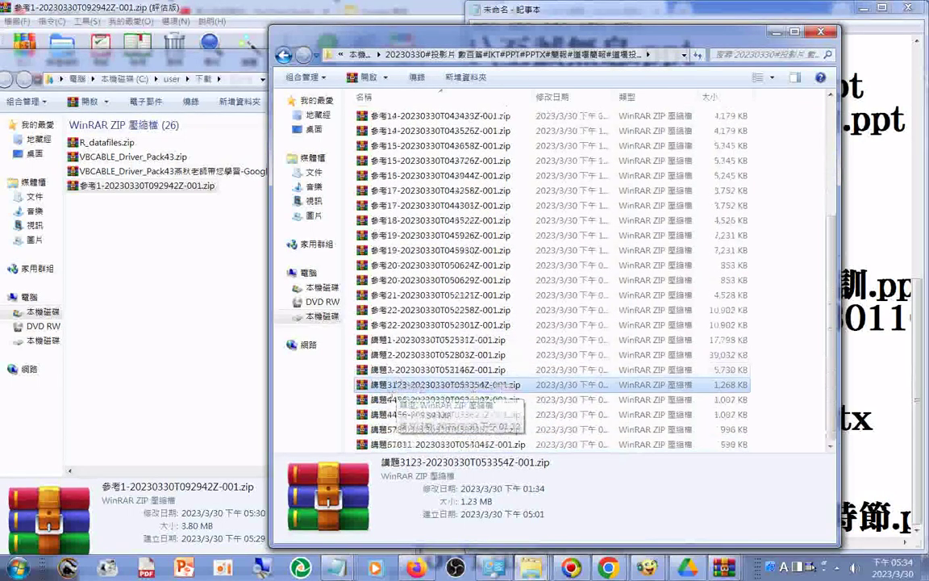
pyautogui.click(153, 286)
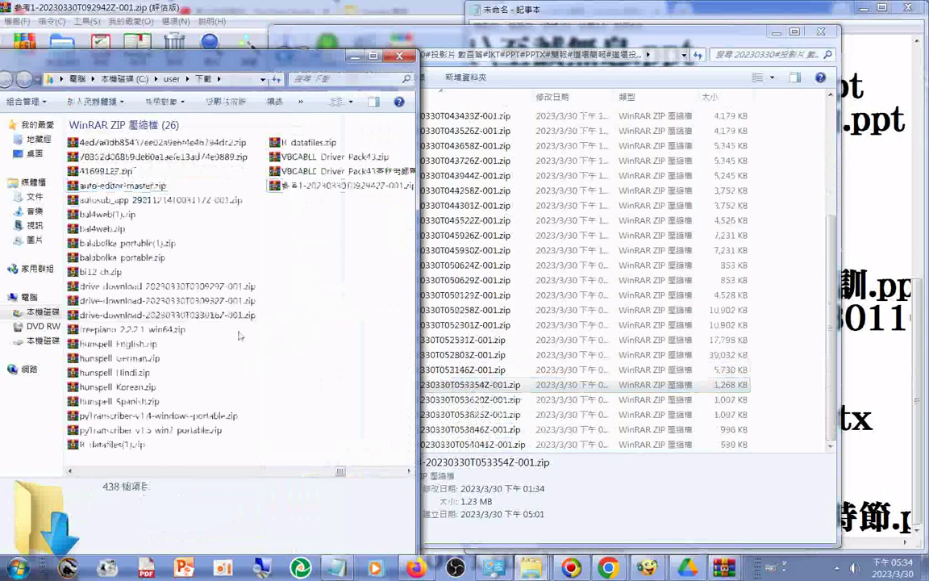
pyautogui.hscroll(-1, 217, 323)
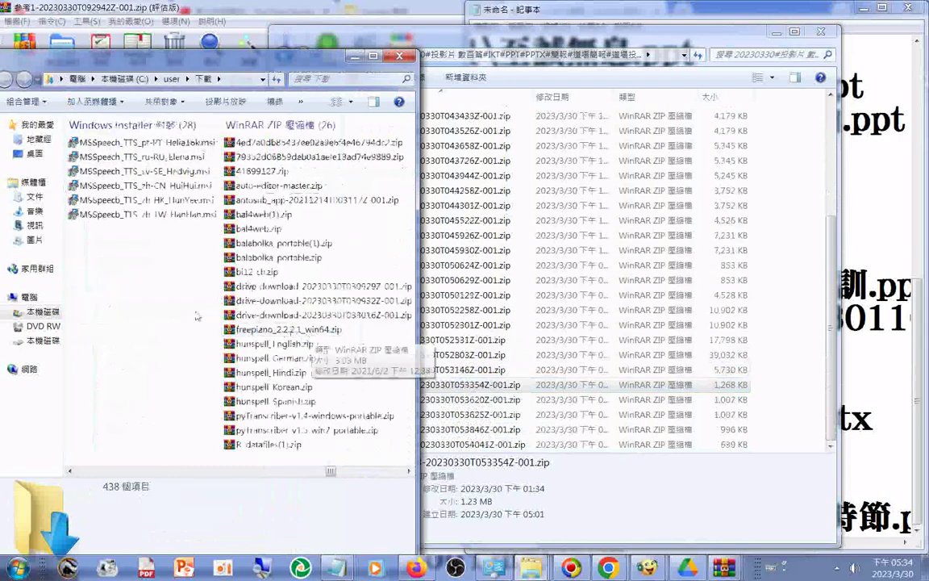
pyautogui.hscroll(2, 197, 316)
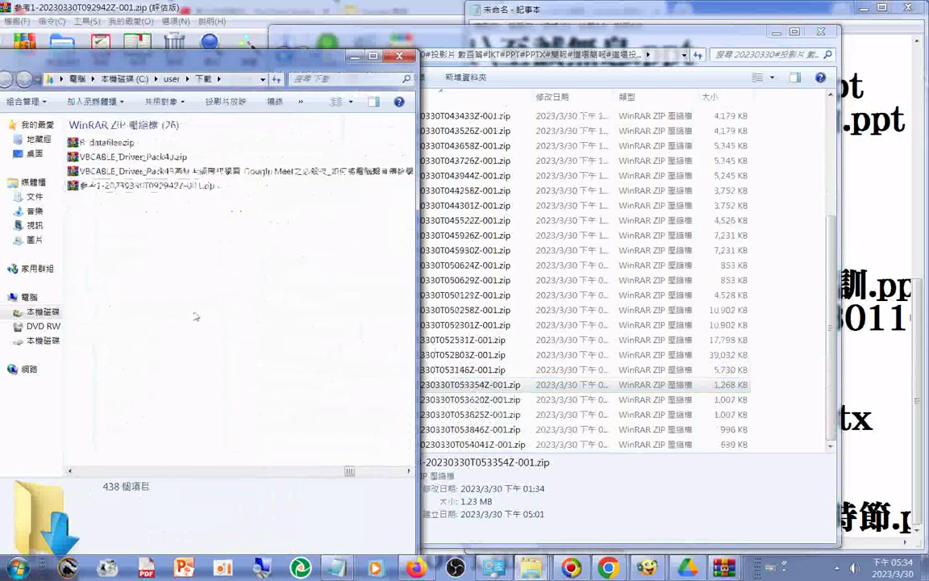
pyautogui.click(484, 201)
pyautogui.scroll(10, 510, 192)
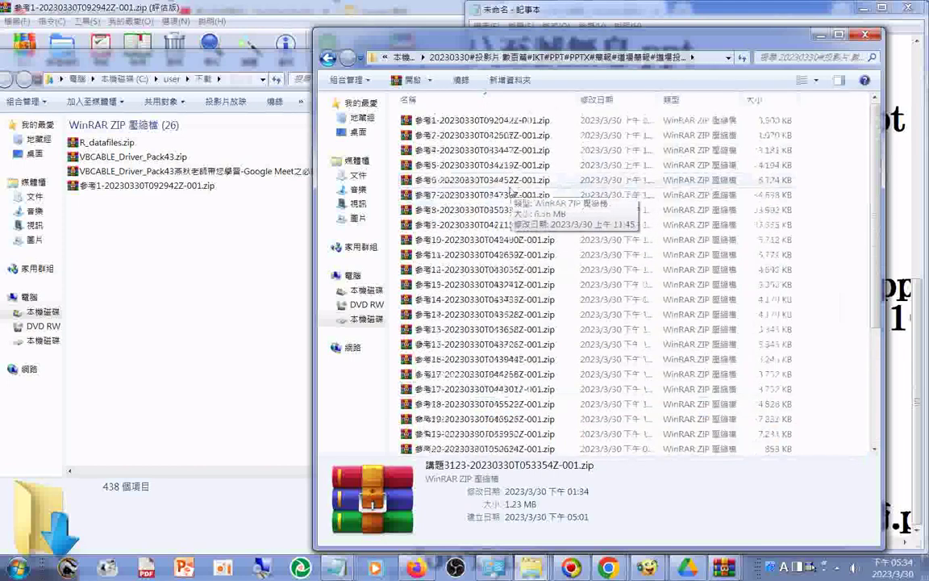
pyautogui.scroll(-4, 510, 194)
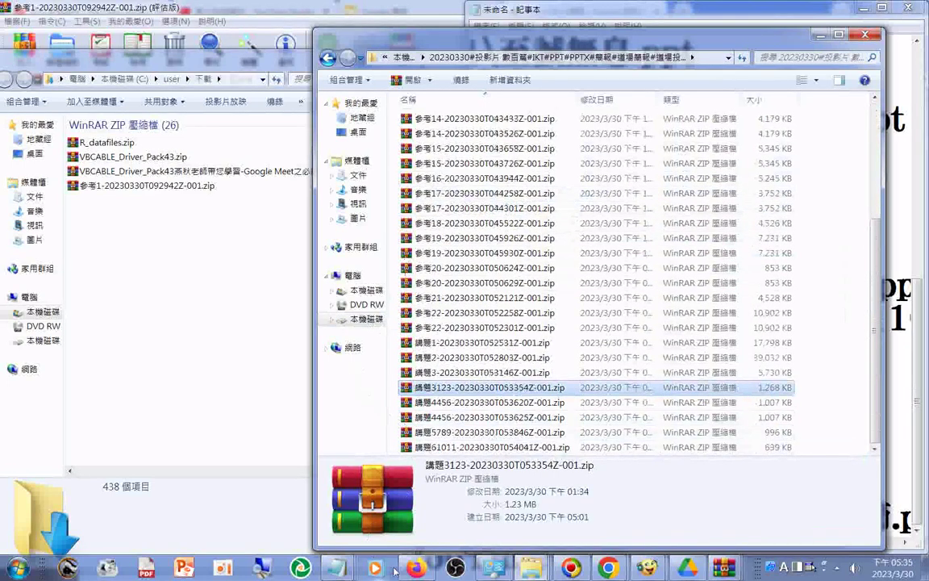
pyautogui.click(687, 569)
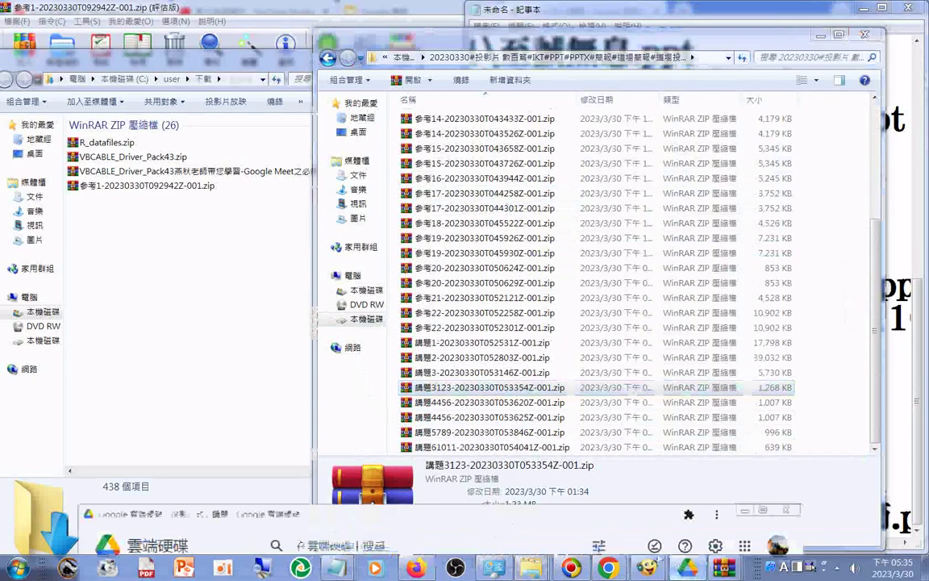
pyautogui.rightClick(725, 568)
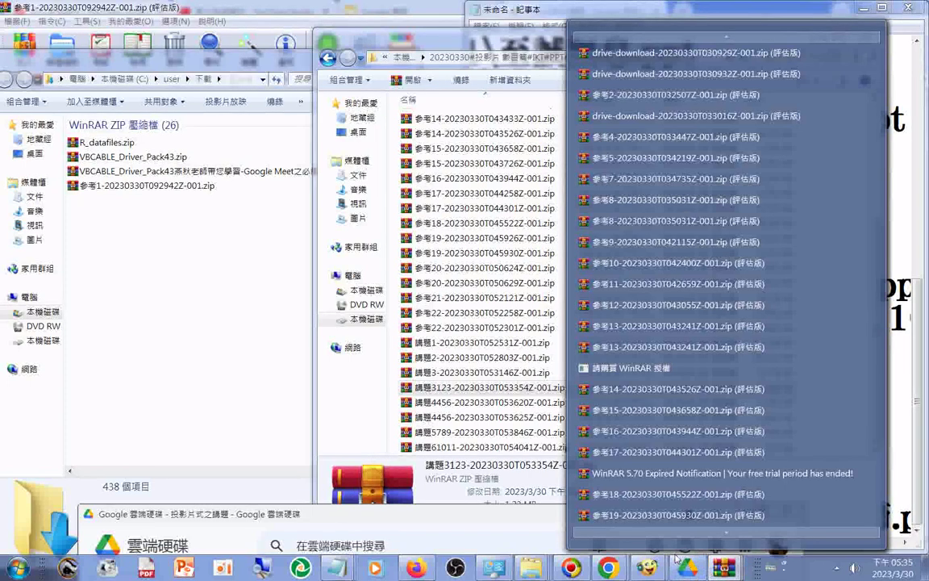
pyautogui.click(668, 389)
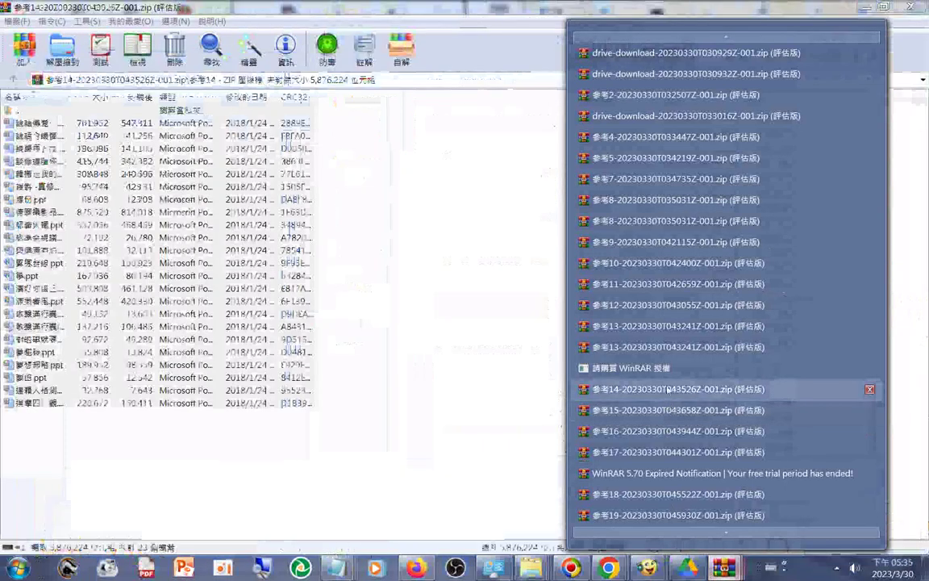
pyautogui.click(649, 263)
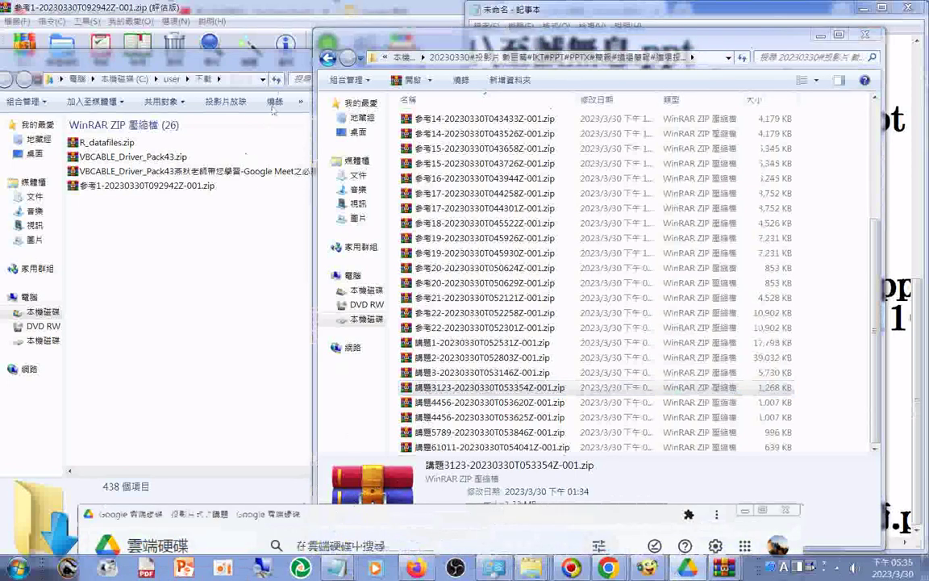
pyautogui.click(184, 445)
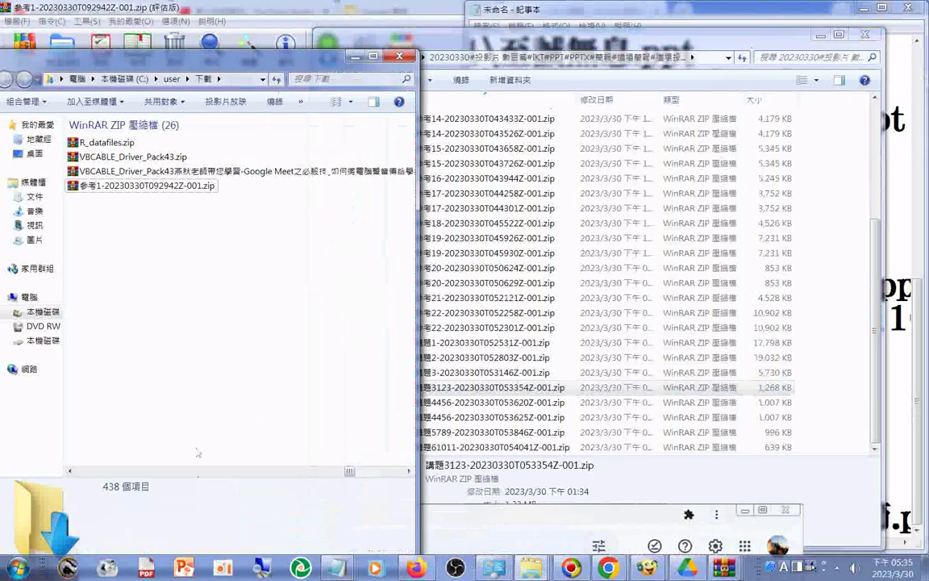
# Move the Google Drive window into full view and compare its 投影片式之講題 subfolders with the zips in the 20230330#投影片 數百篇 folder
pyautogui.click(522, 546)
pyautogui.moveTo(495, 521); pyautogui.dragTo(388, 15)
pyautogui.scroll(-10, 280, 424)
pyautogui.scroll(4, 254, 338)
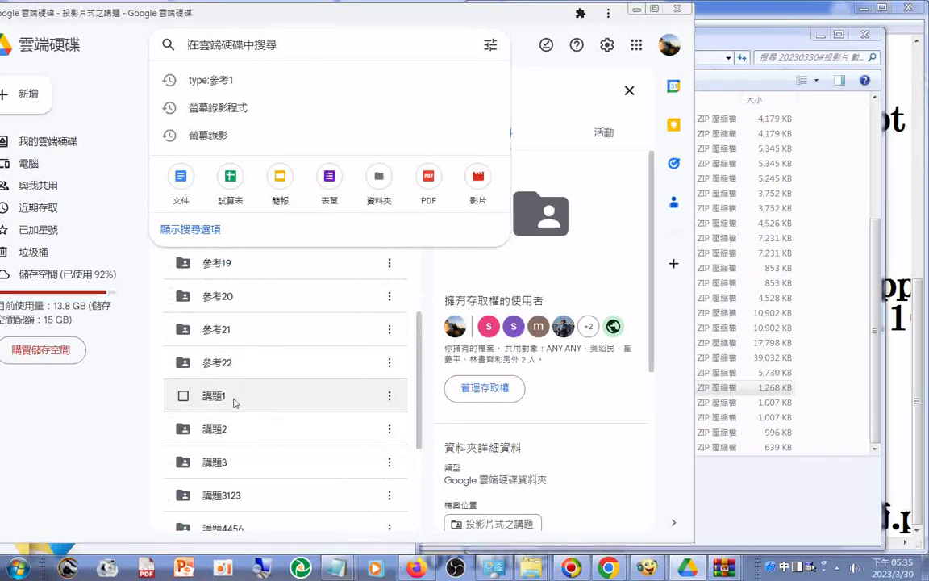
pyautogui.scroll(-2, 242, 522)
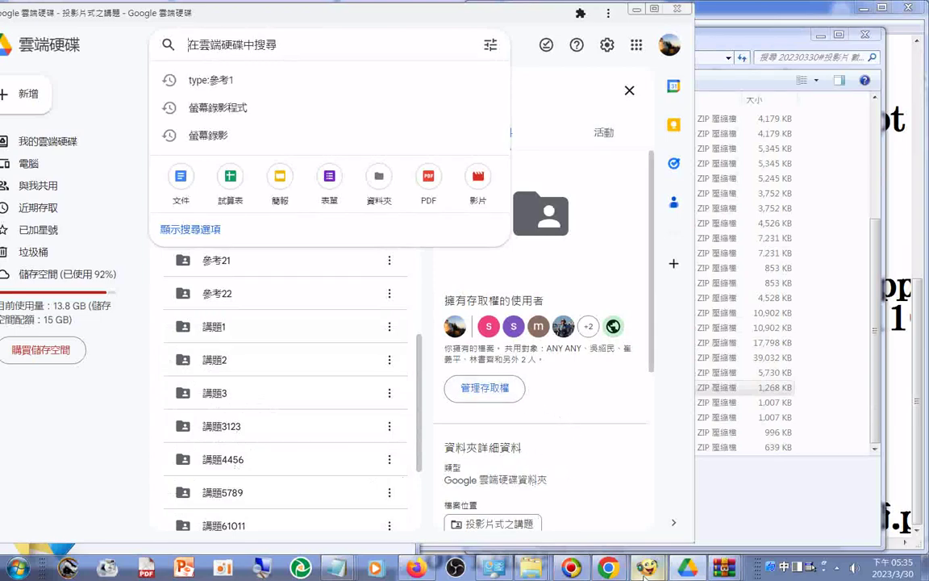
pyautogui.click(532, 569)
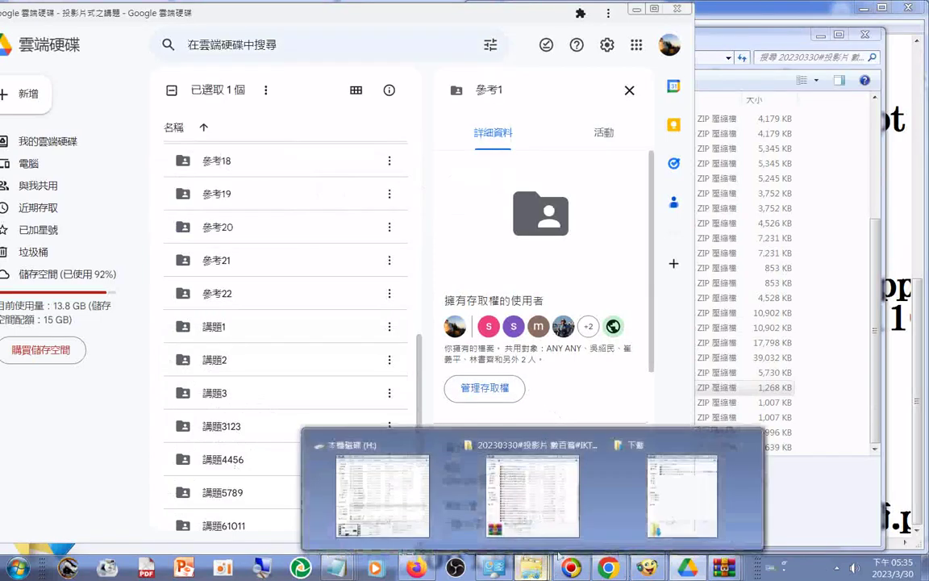
pyautogui.click(532, 497)
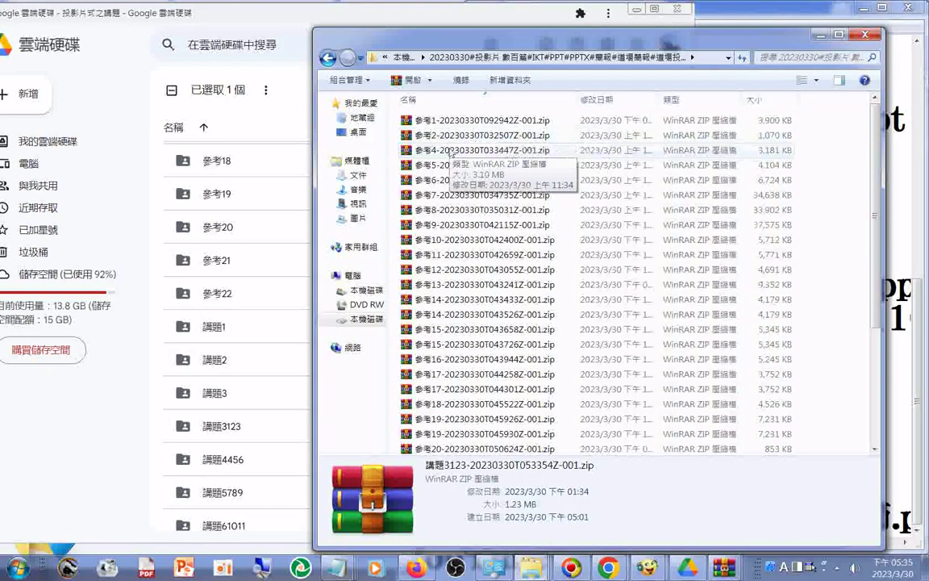
pyautogui.click(153, 210)
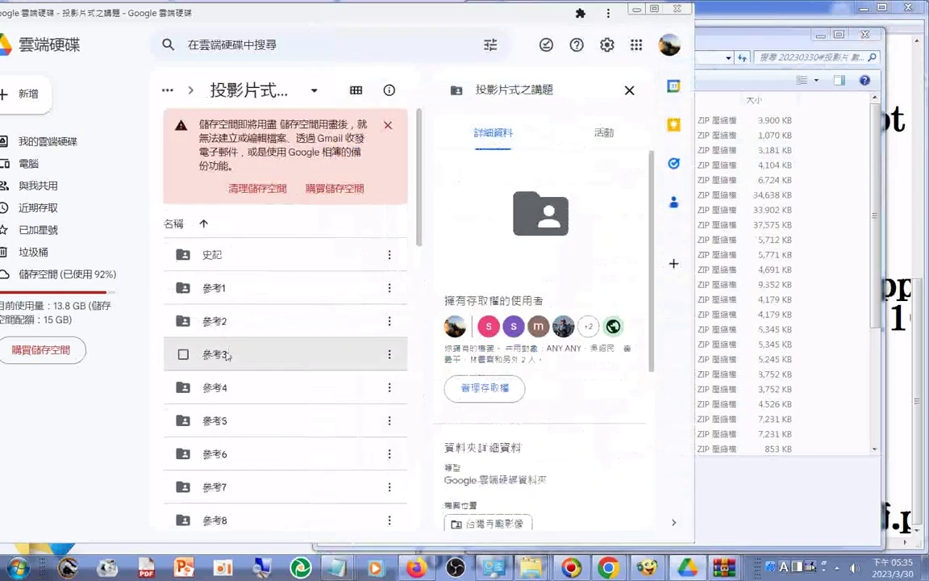
# Download the 參考3 folder from the 投影片式之講題 folder in Google Drive
pyautogui.rightClick(226, 355)
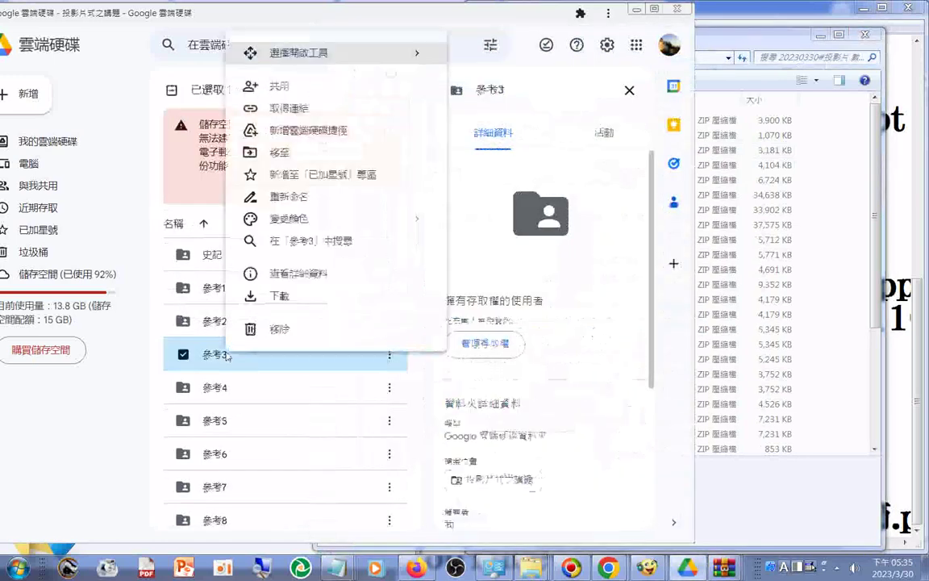
pyautogui.click(292, 299)
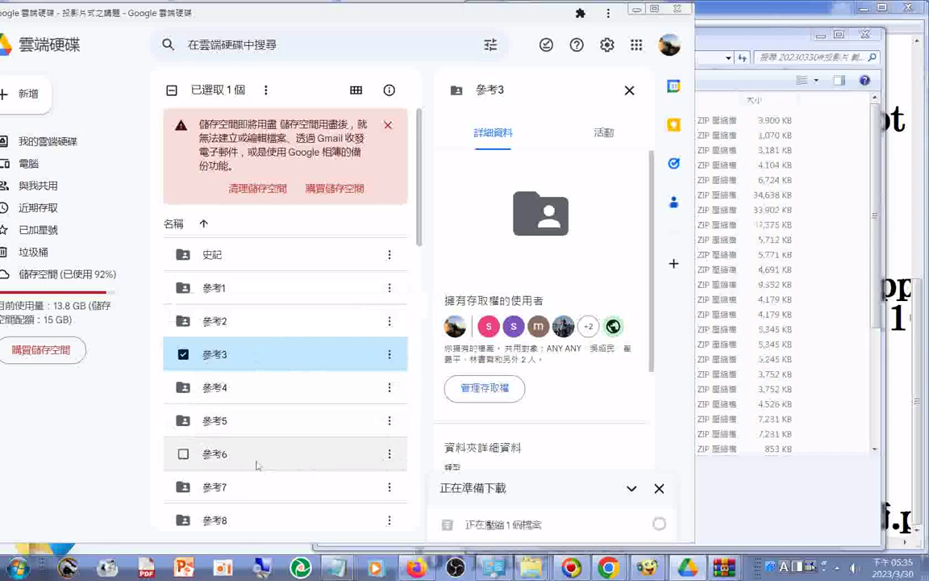
pyautogui.rightClick(221, 355)
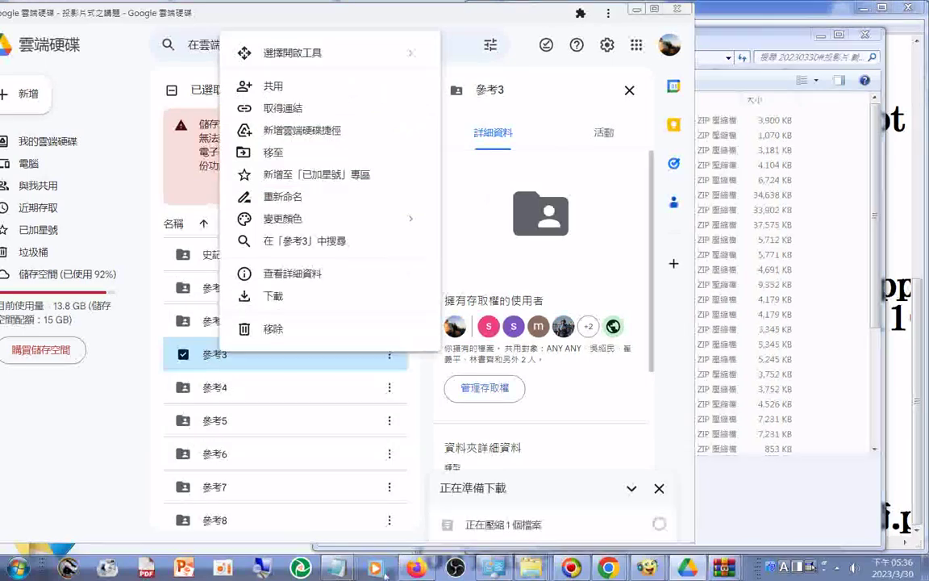
# Copy 參考3-20230330T093604Z-001.zip from the 下載 folder into the 20230330#投影片 數百篇 folder
pyautogui.click(534, 569)
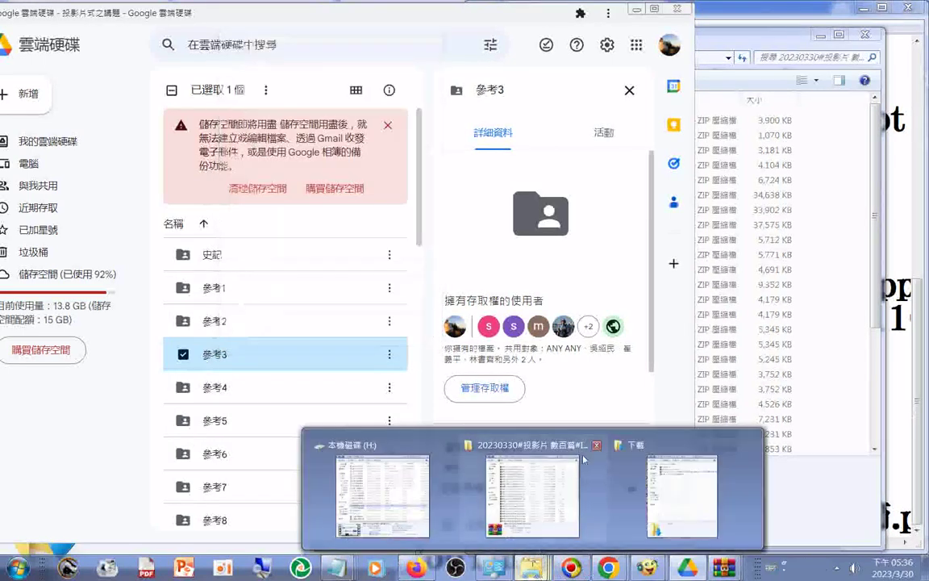
pyautogui.click(670, 476)
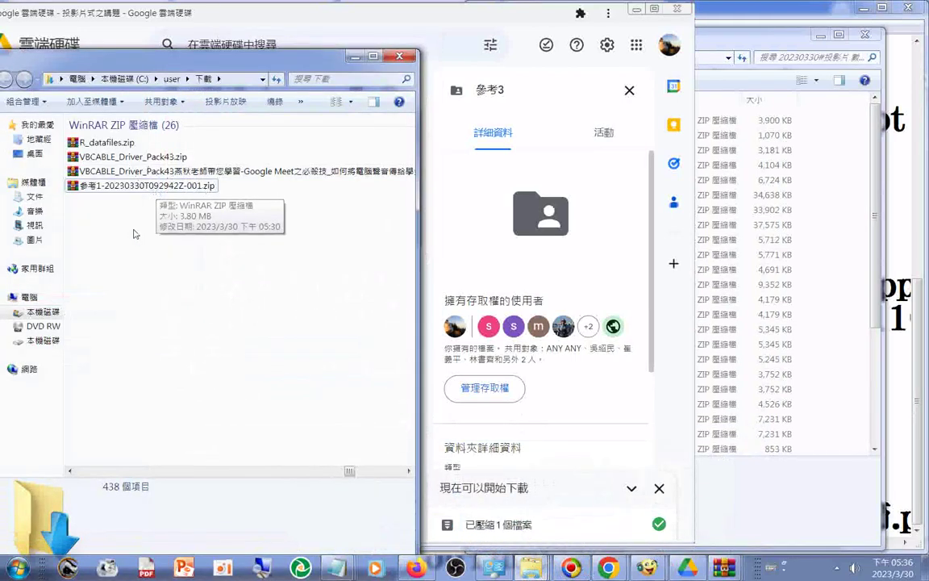
pyautogui.scroll(2, 137, 237)
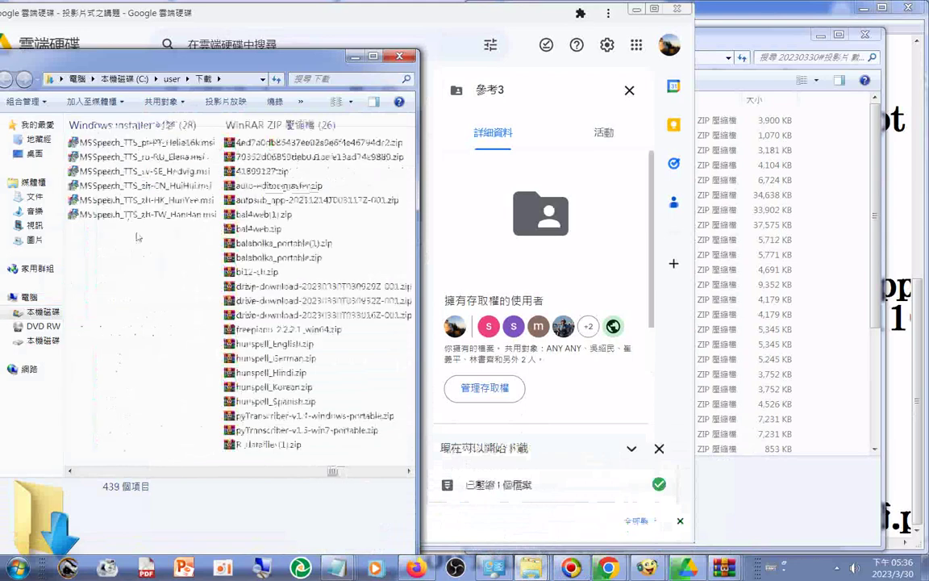
pyautogui.scroll(-3, 137, 237)
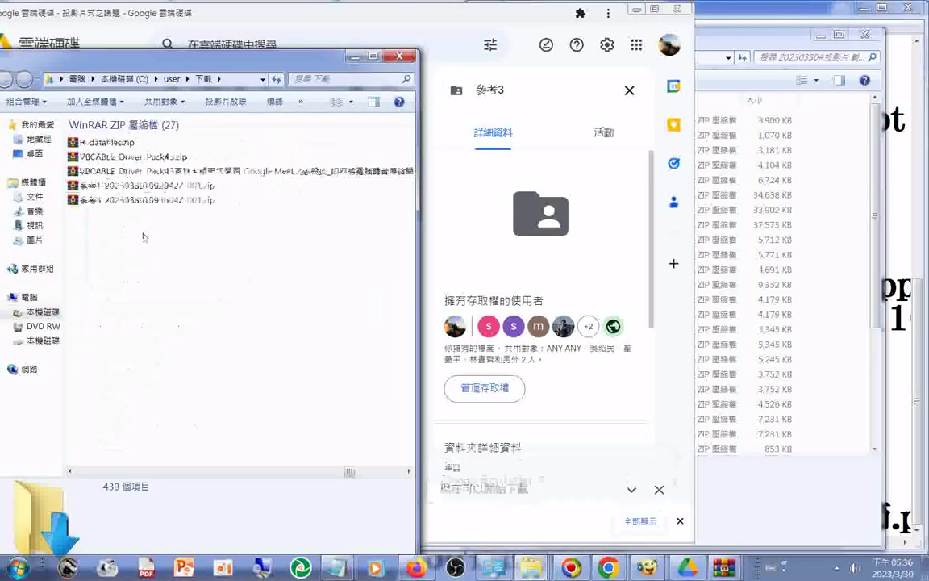
pyautogui.click(123, 203)
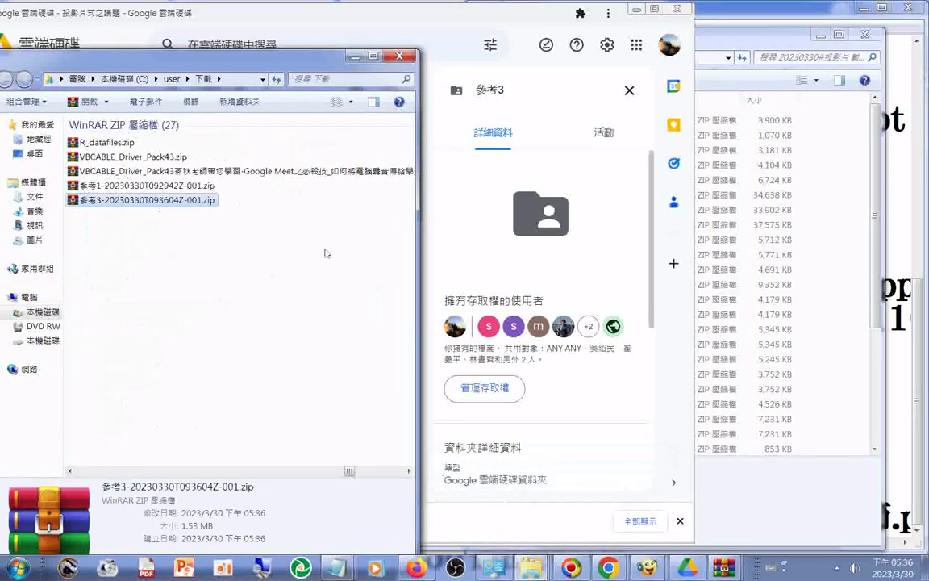
pyautogui.click(531, 568)
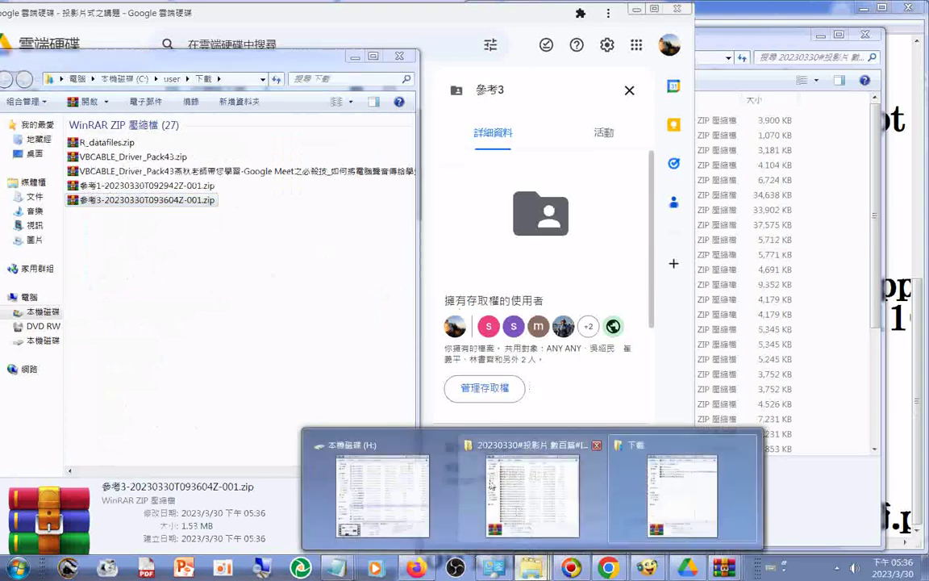
pyautogui.click(551, 453)
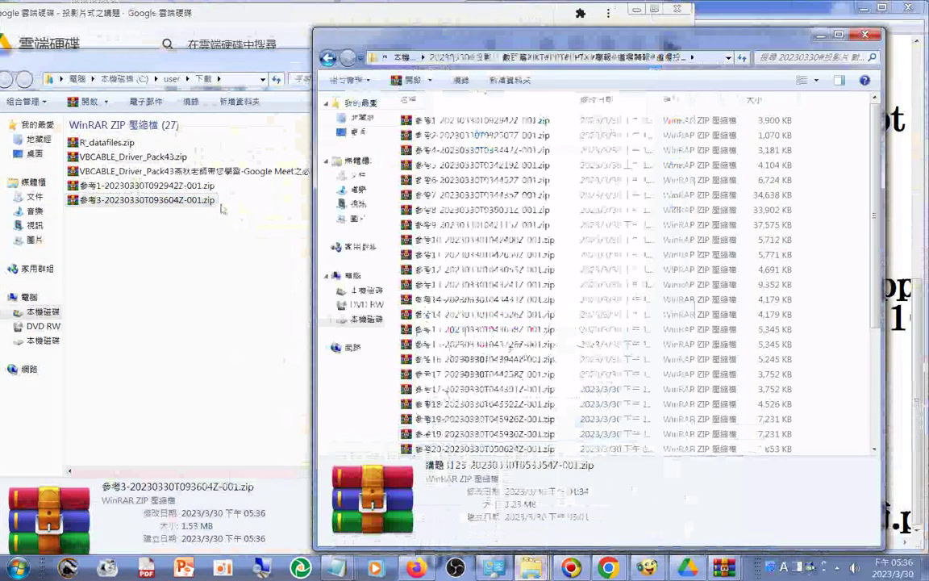
pyautogui.moveTo(186, 199); pyautogui.dragTo(394, 239)
# View the presentations inside the 參考3 folder of 參考3-20230330T093604Z-001.zip, dismissing the licence reminder, and close the archive
pyautogui.doubleClick(476, 149)
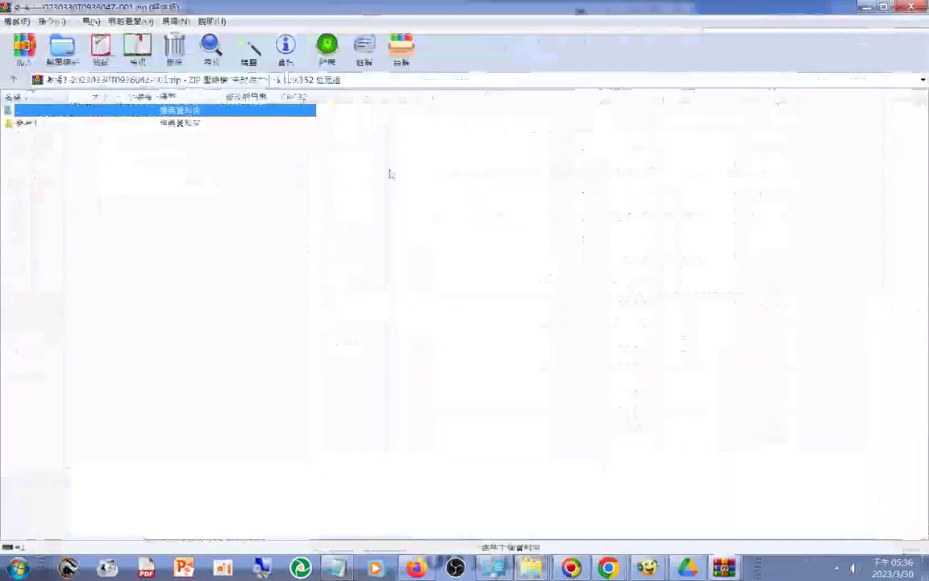
pyautogui.doubleClick(43, 125)
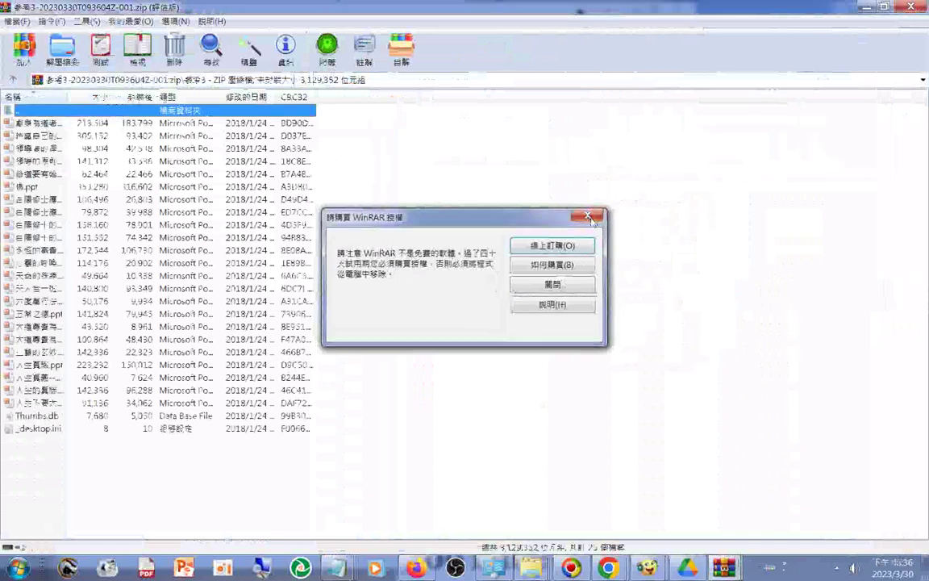
pyautogui.click(589, 218)
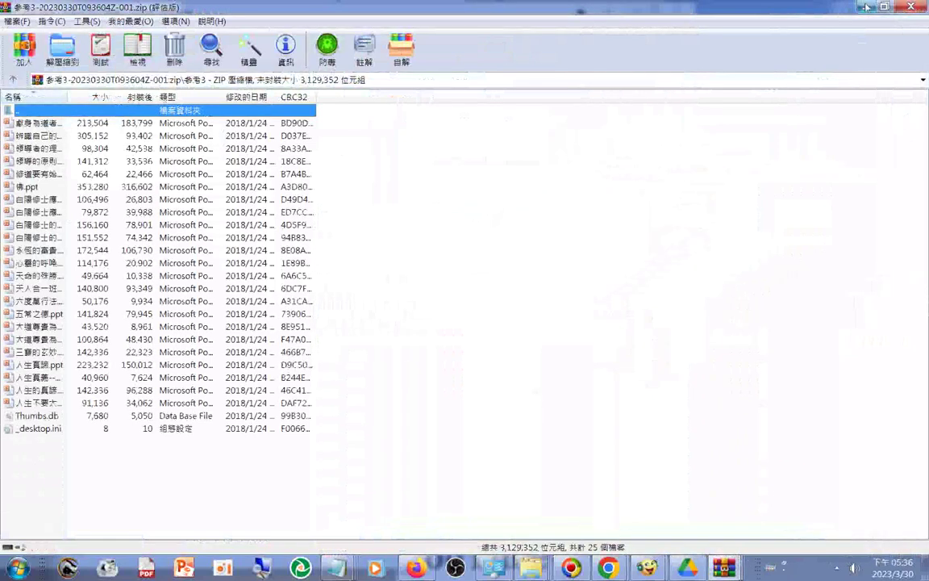
pyautogui.click(911, 7)
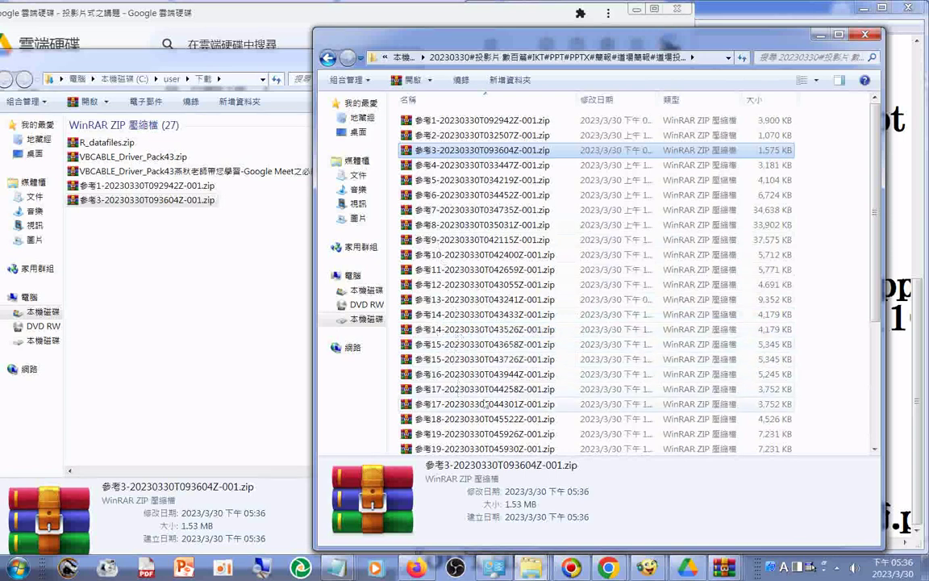
# Compare the rest of the zips in the 20230330#投影片 數百篇 folder with the 參考 and 講題 subfolders of 投影片式之講題 in Google Drive
pyautogui.scroll(-1, 485, 404)
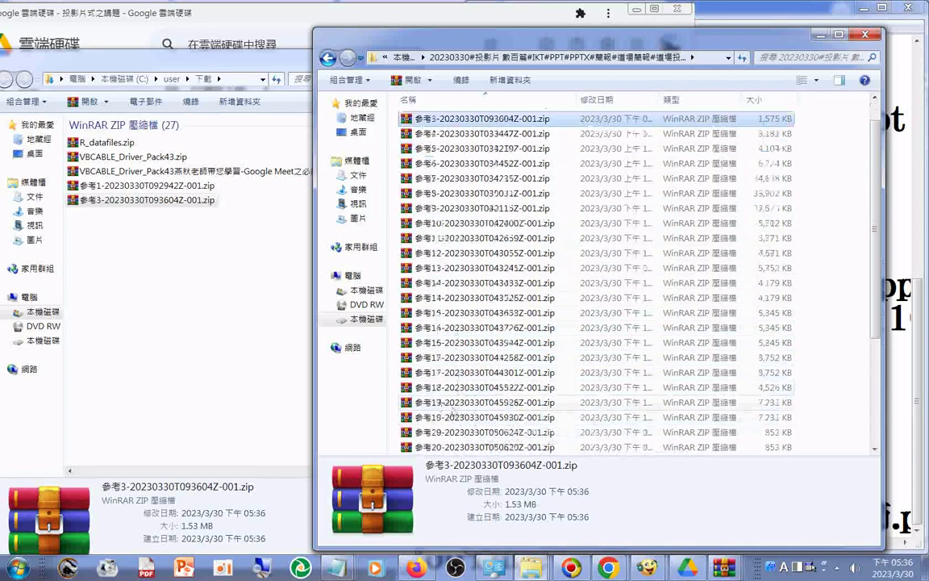
pyautogui.scroll(-4, 452, 410)
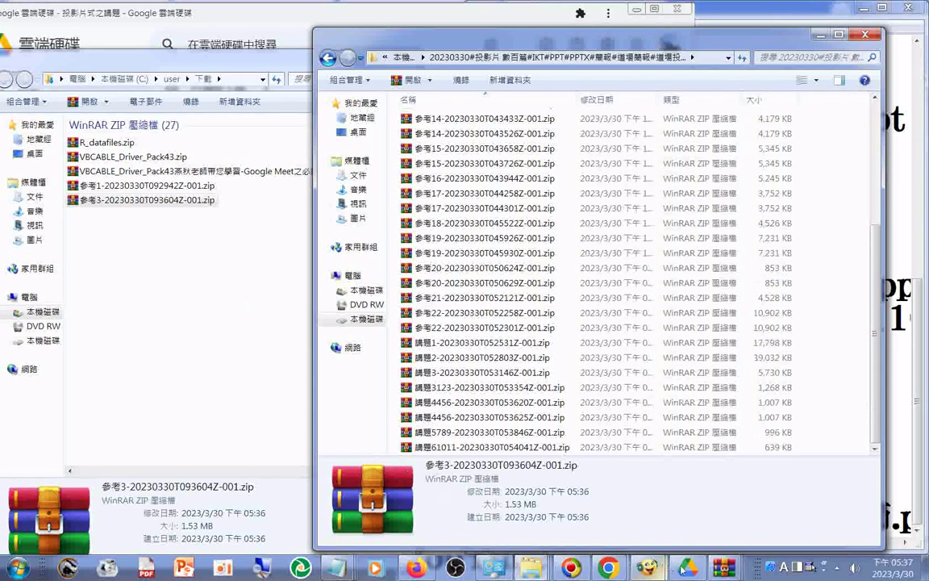
pyautogui.moveTo(693, 576)
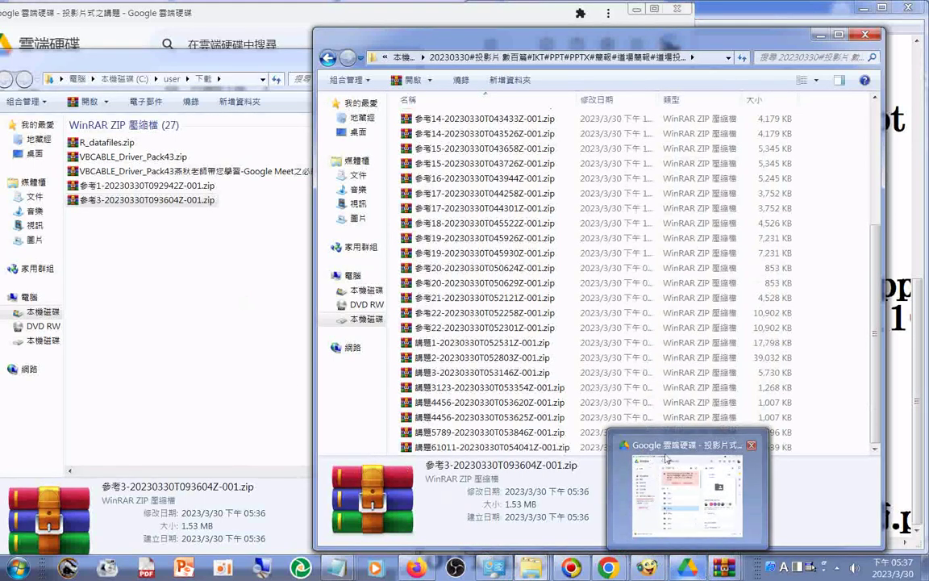
pyautogui.click(674, 452)
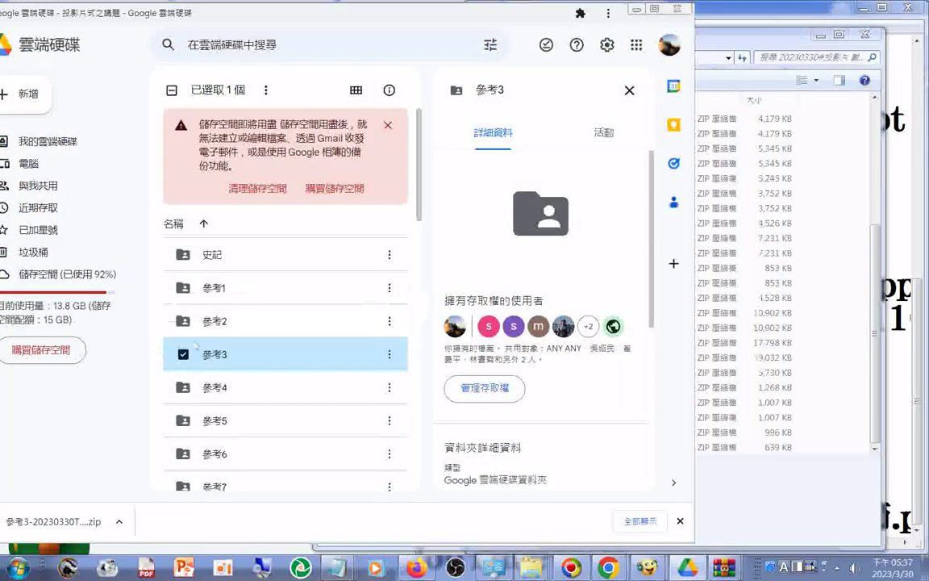
pyautogui.scroll(-4, 261, 346)
pyautogui.scroll(-4, 280, 339)
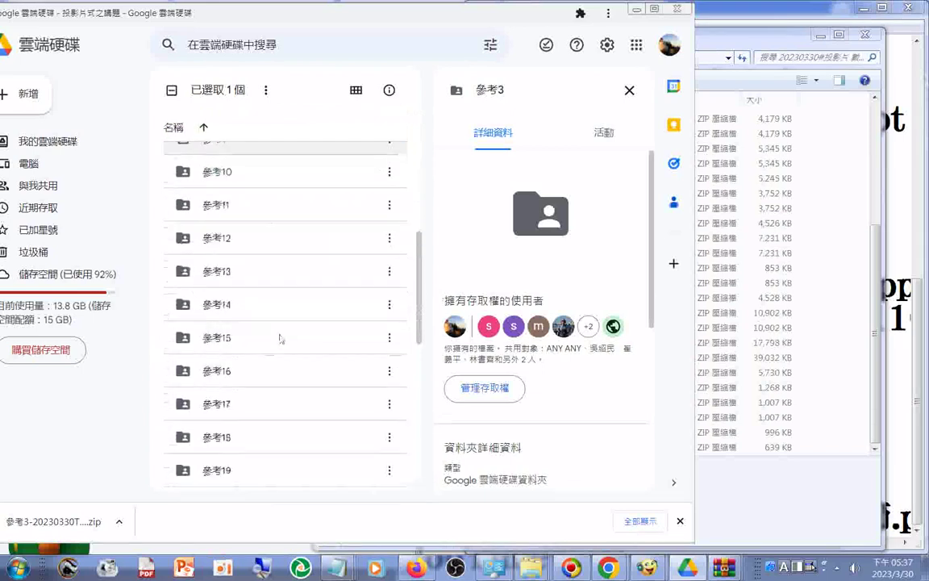
pyautogui.scroll(-3, 297, 332)
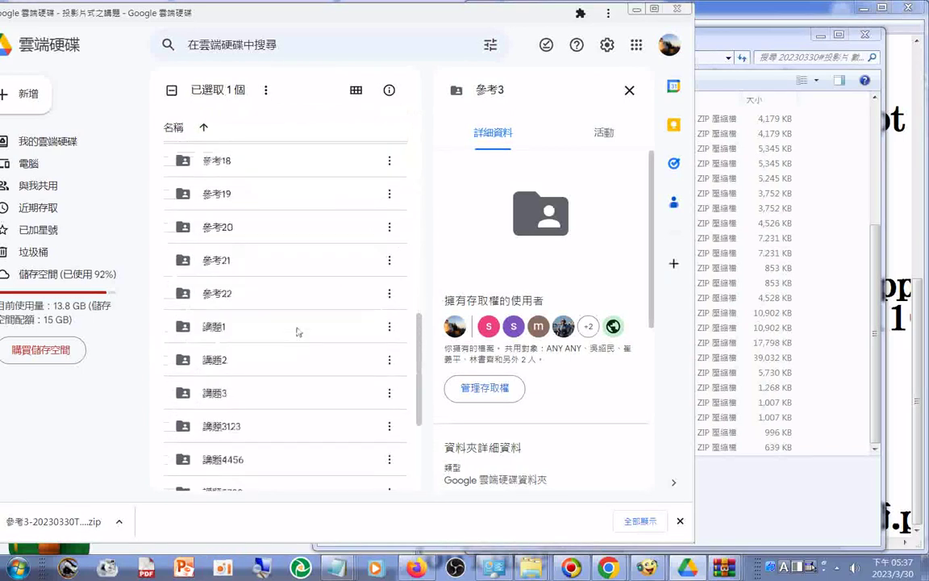
pyautogui.scroll(-2, 297, 331)
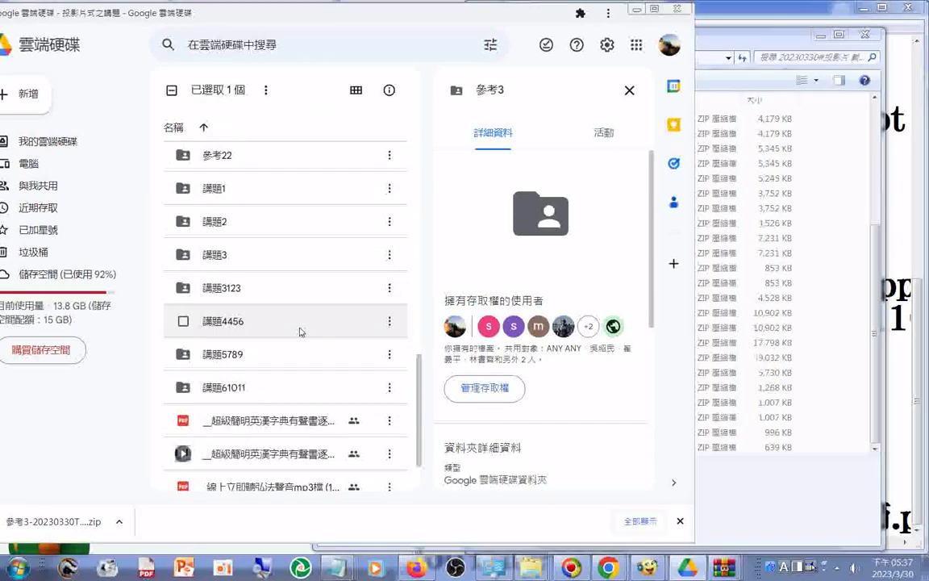
pyautogui.click(265, 91)
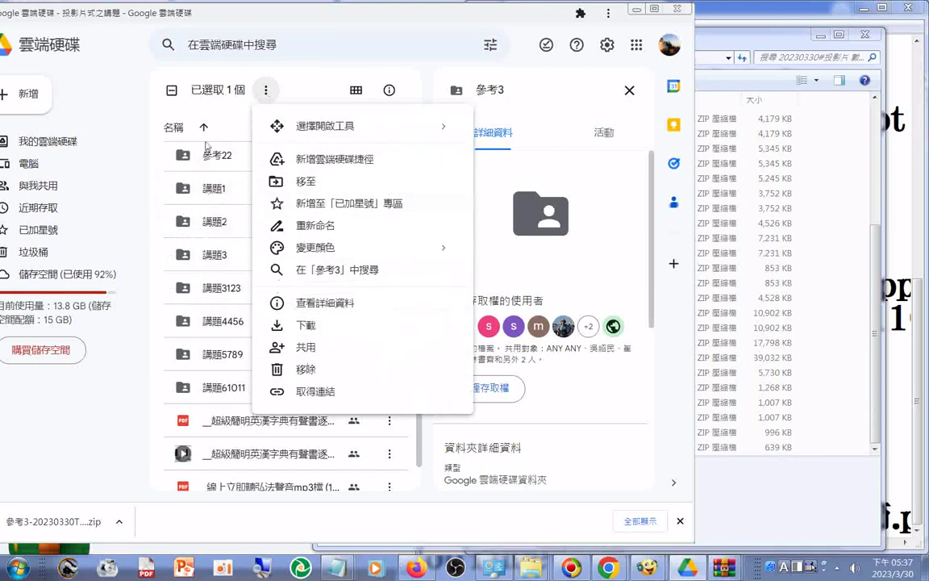
pyautogui.click(147, 96)
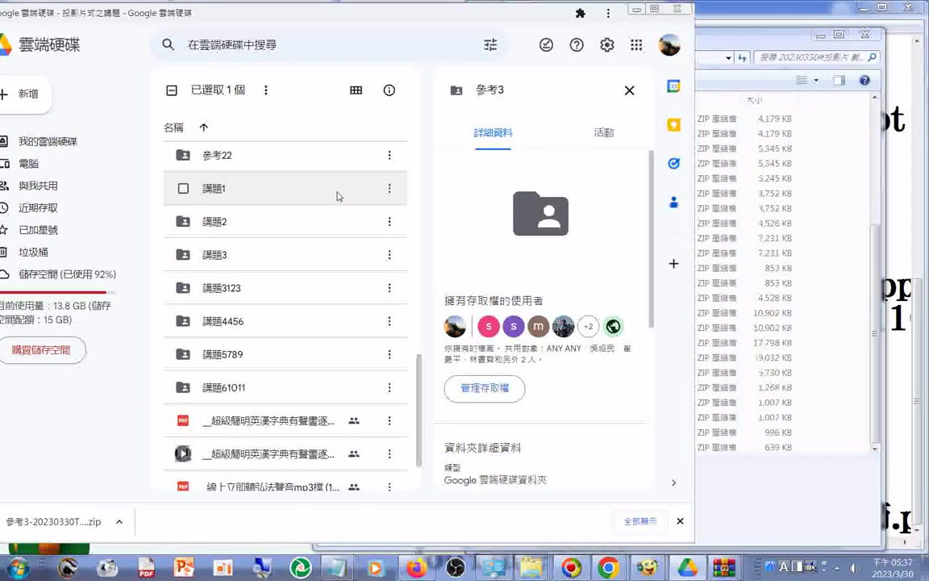
pyautogui.rightClick(258, 157)
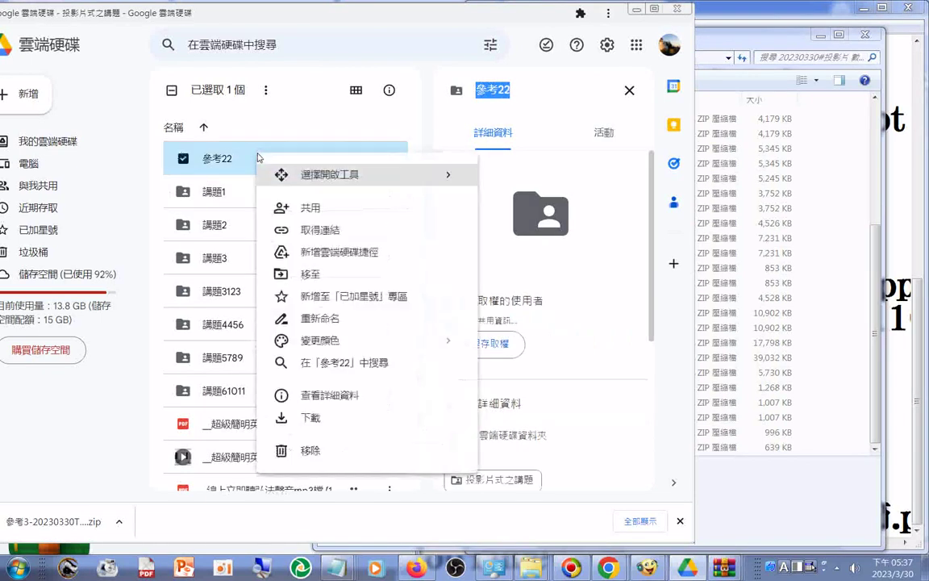
pyautogui.click(151, 176)
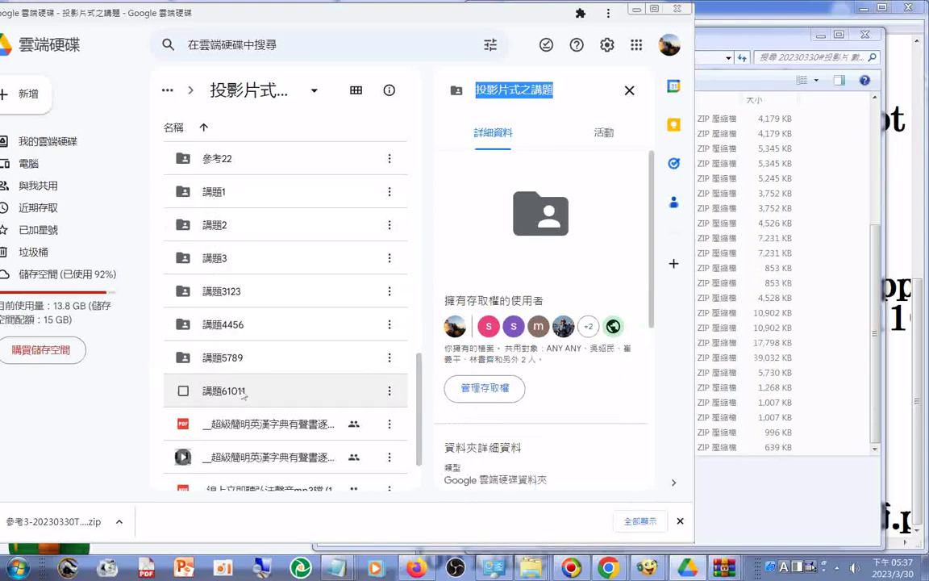
pyautogui.scroll(10, 259, 239)
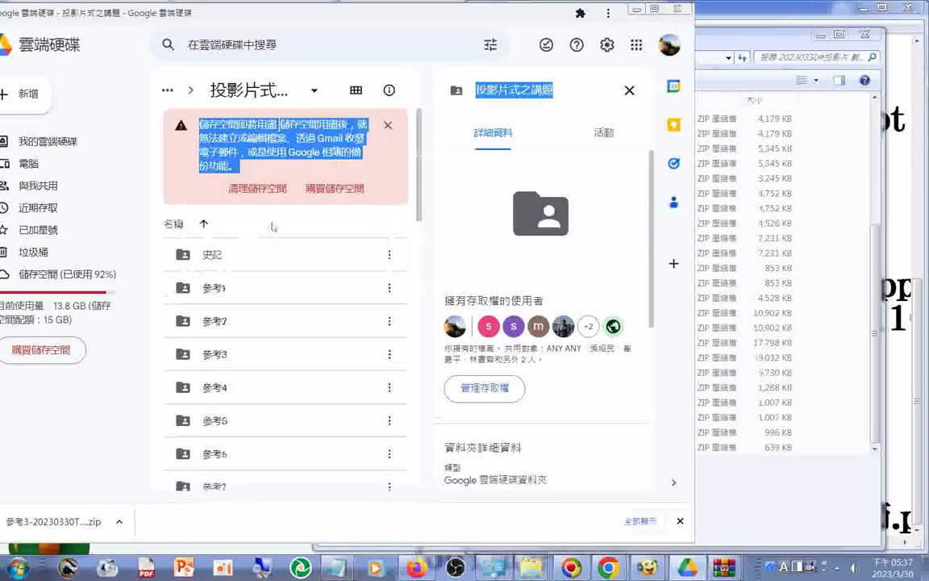